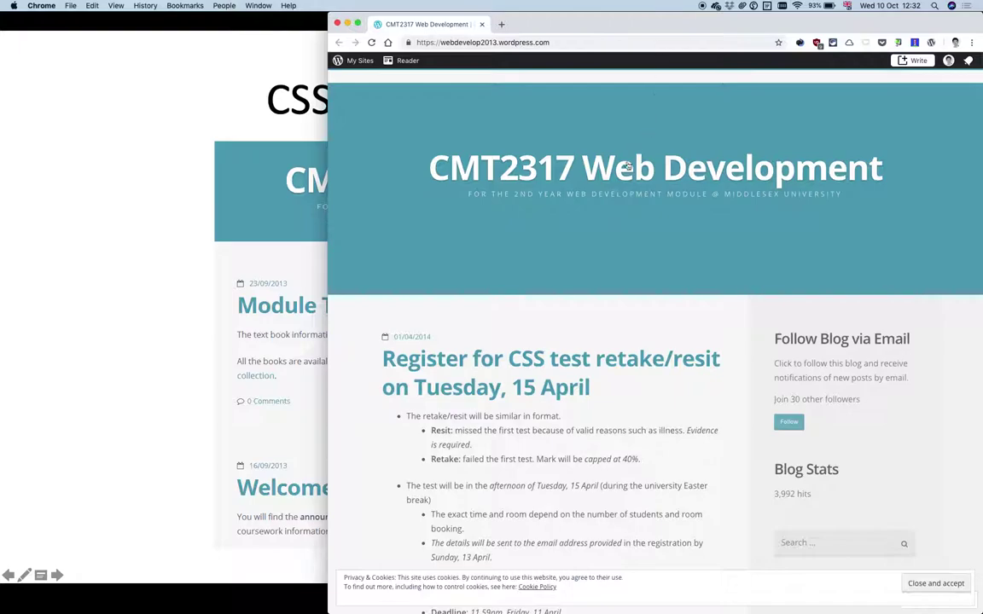
# Open the WordPress theme catalogue for the CMT2317 Web Development site.
pyautogui.scroll(-4, 619, 189)
pyautogui.scroll(2, 618, 188)
pyautogui.scroll(2, 618, 188)
pyautogui.click(360, 69)
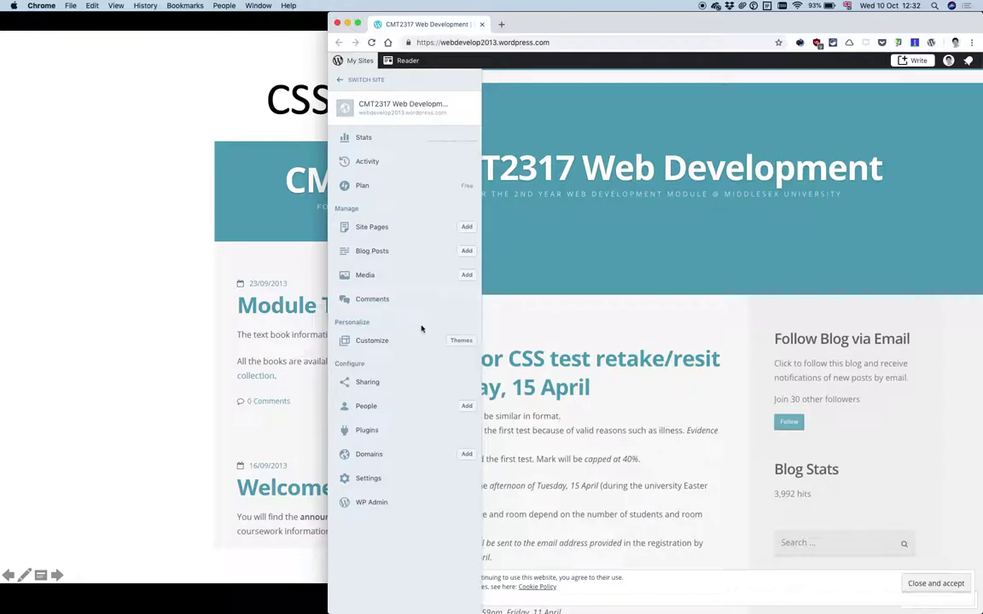
pyautogui.click(461, 344)
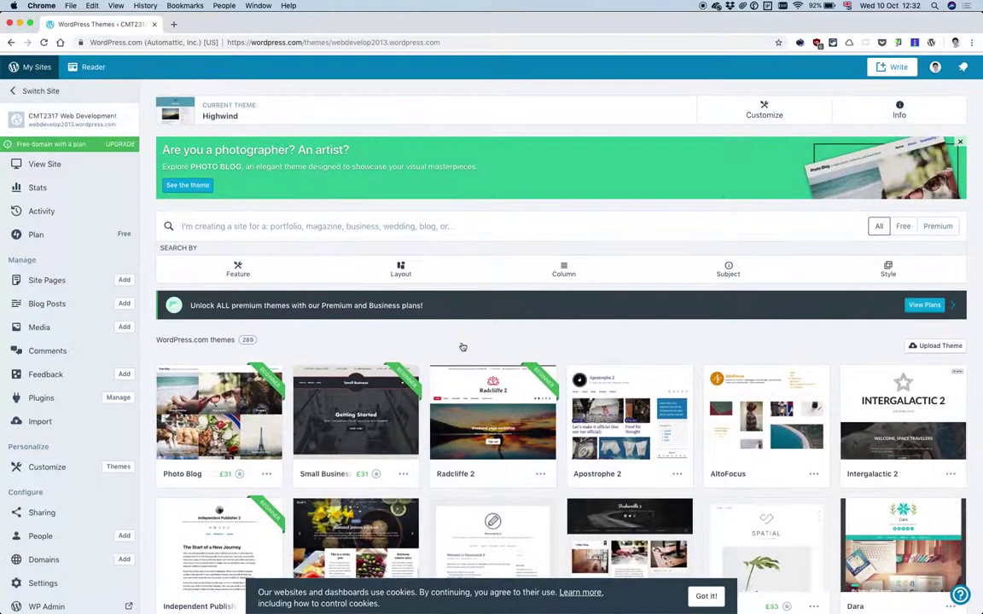
# Open the Radcliffe 2 theme's details and look through its overview, sample design and setup videos.
pyautogui.scroll(-3, 462, 347)
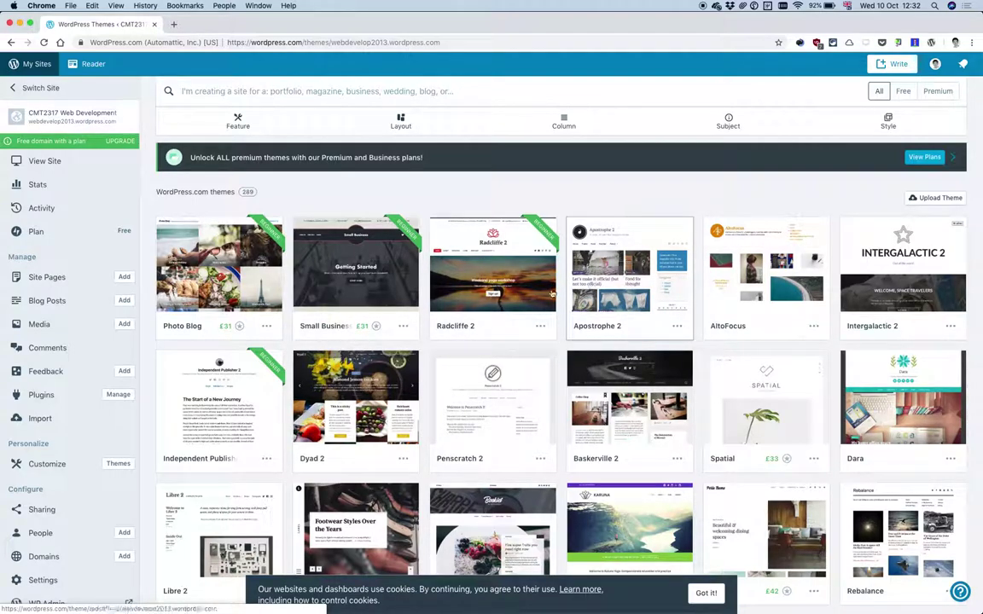
pyautogui.click(495, 263)
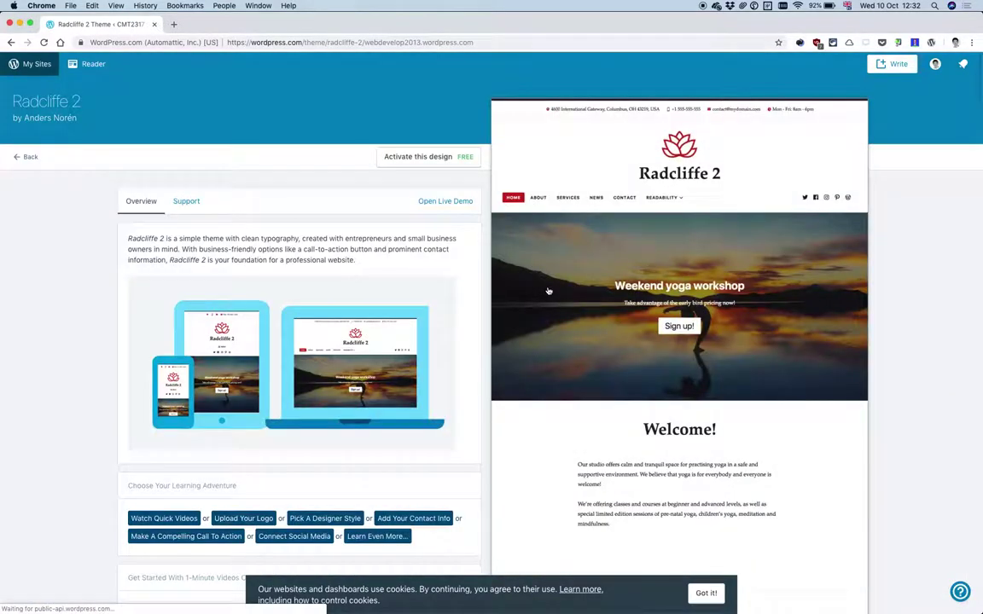
pyautogui.scroll(-5, 549, 291)
pyautogui.scroll(3, 548, 291)
pyautogui.scroll(1, 548, 291)
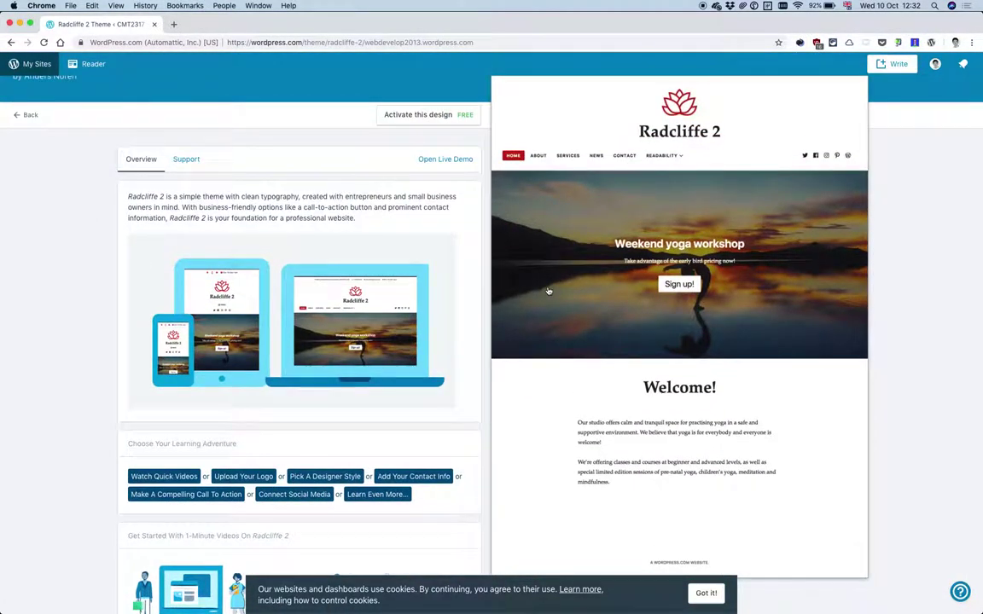
pyautogui.scroll(-10, 548, 291)
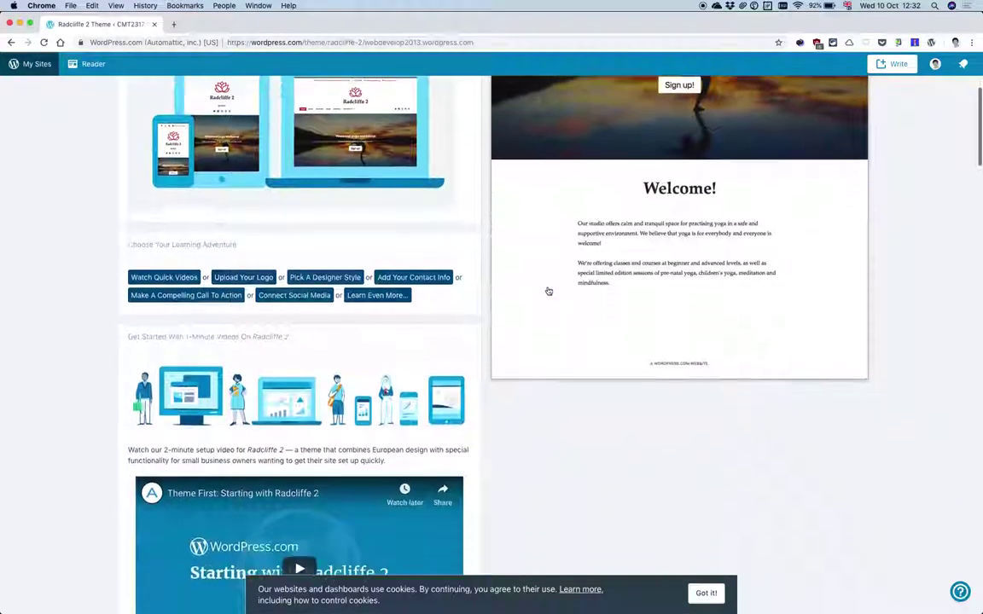
pyautogui.scroll(-20, 548, 291)
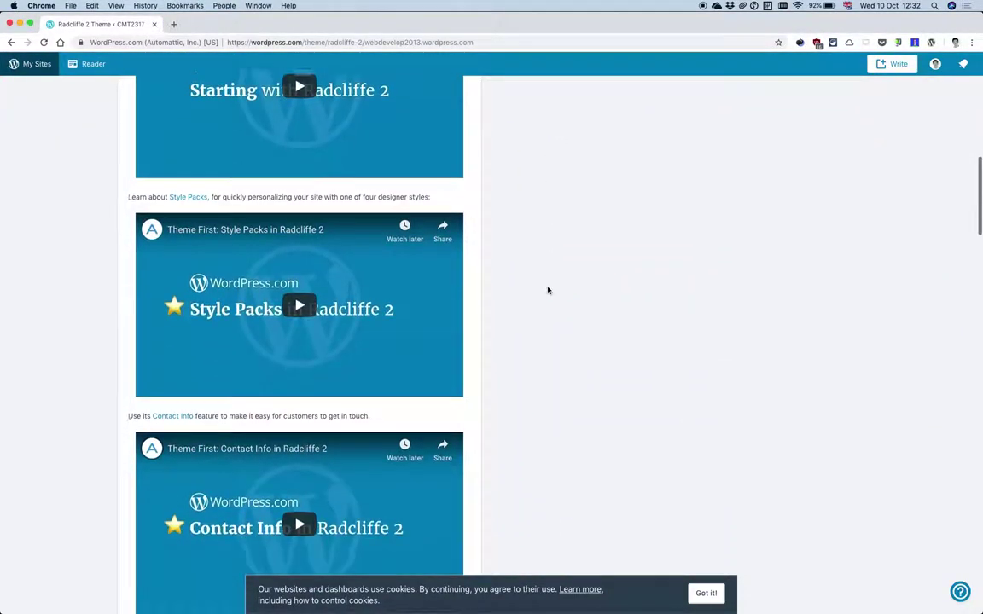
pyautogui.scroll(20, 548, 291)
pyautogui.scroll(1, 547, 291)
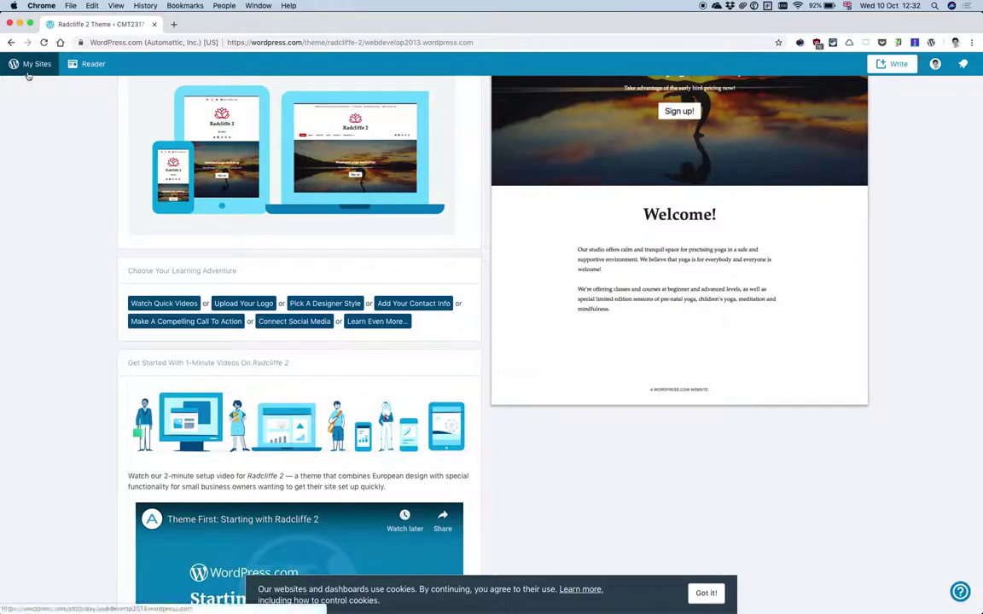
pyautogui.scroll(5, 203, 122)
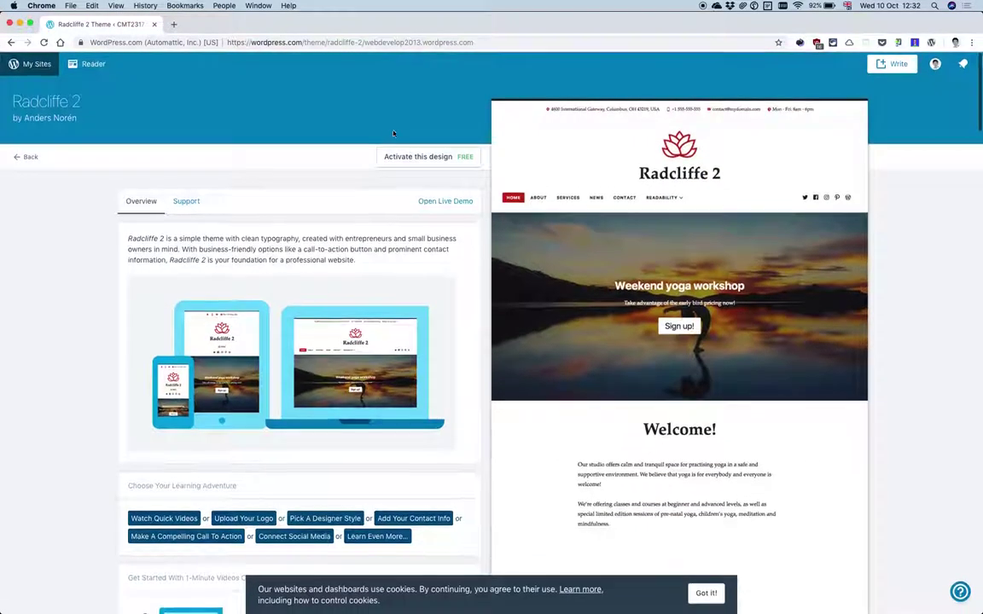
# View the live demo of the Radcliffe 2 theme, then close the demo.
pyautogui.click(441, 205)
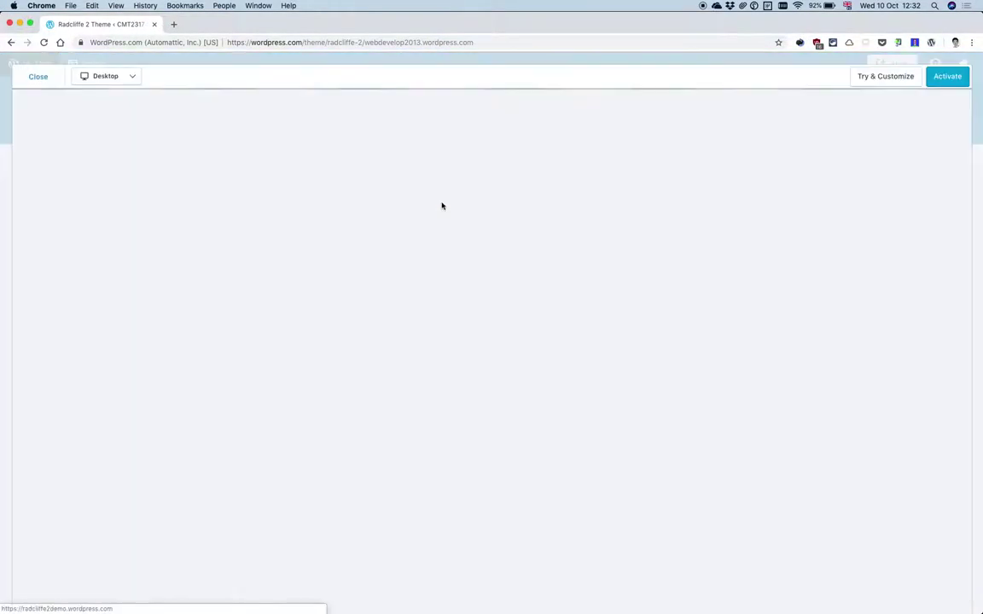
pyautogui.scroll(-5, 443, 207)
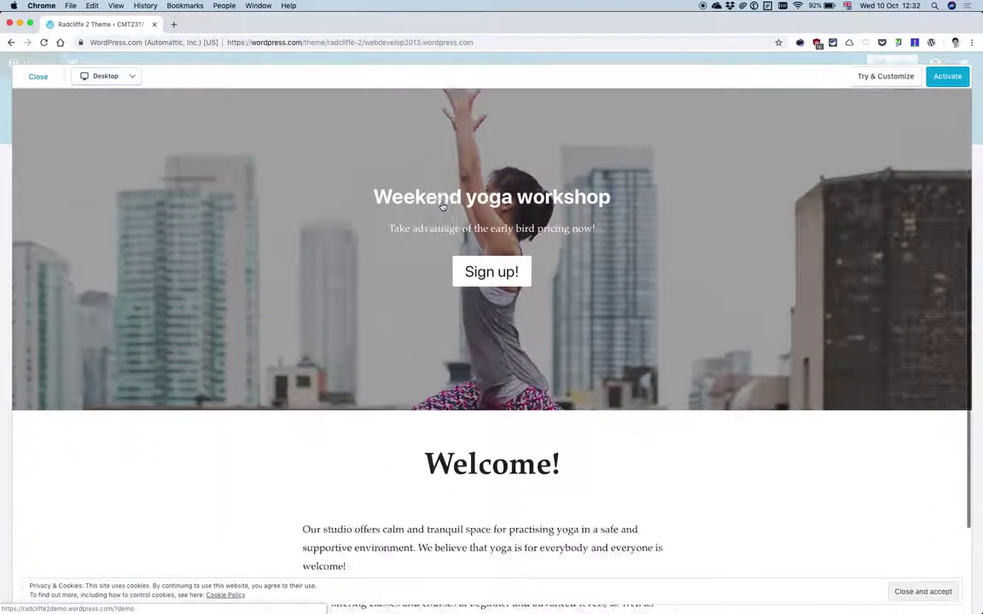
pyautogui.scroll(3, 396, 181)
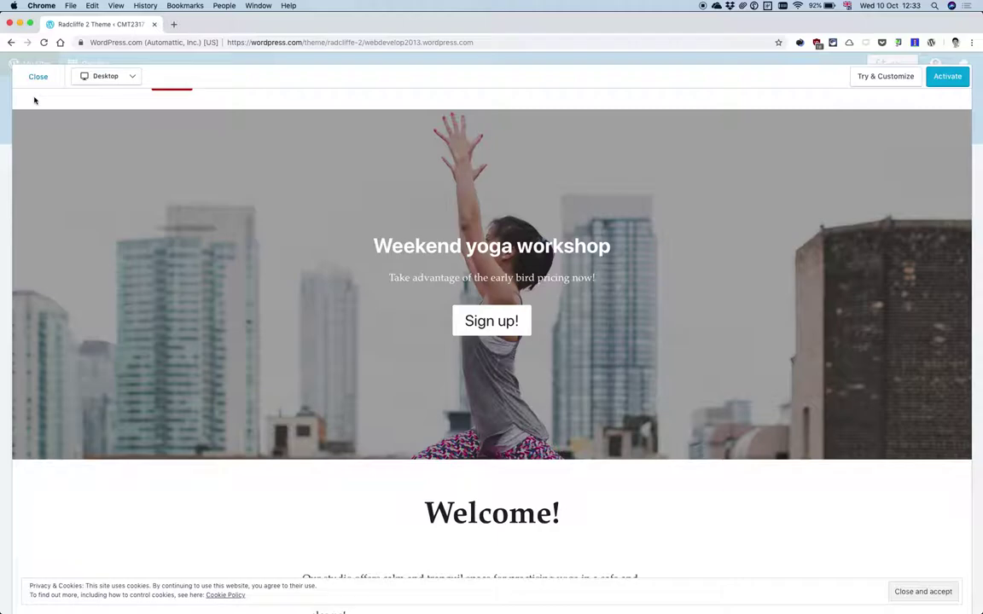
pyautogui.click(34, 76)
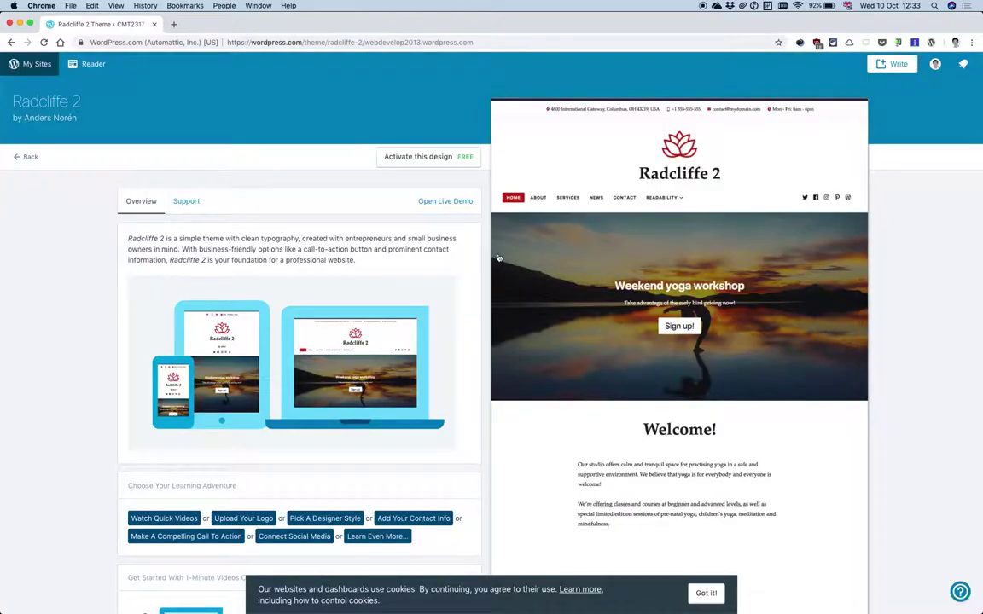
# Look over the remaining Radcliffe 2 setup information and return to the theme catalogue.
pyautogui.scroll(-1, 499, 257)
pyautogui.scroll(-10, 499, 258)
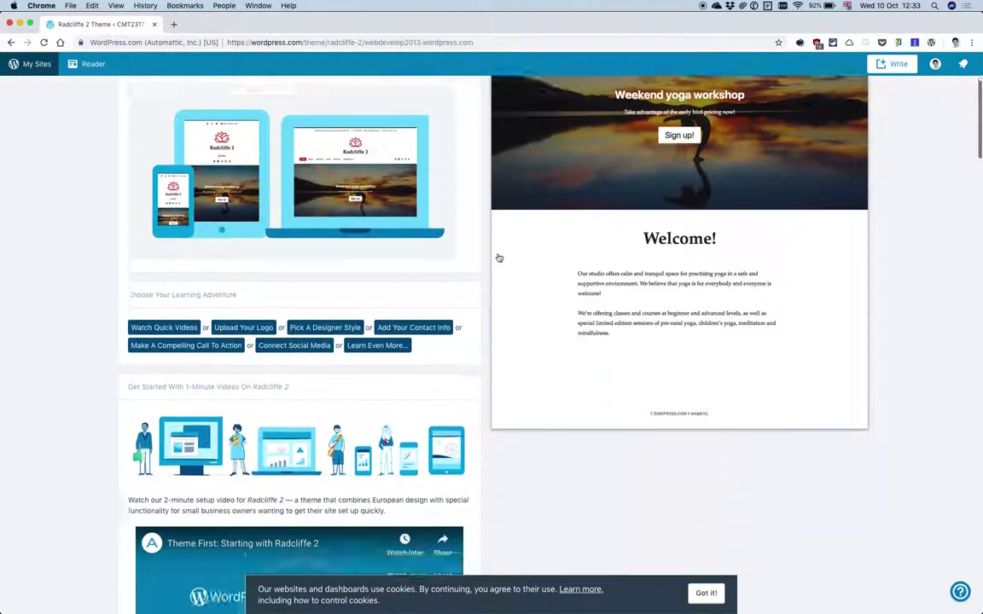
pyautogui.scroll(-10, 499, 258)
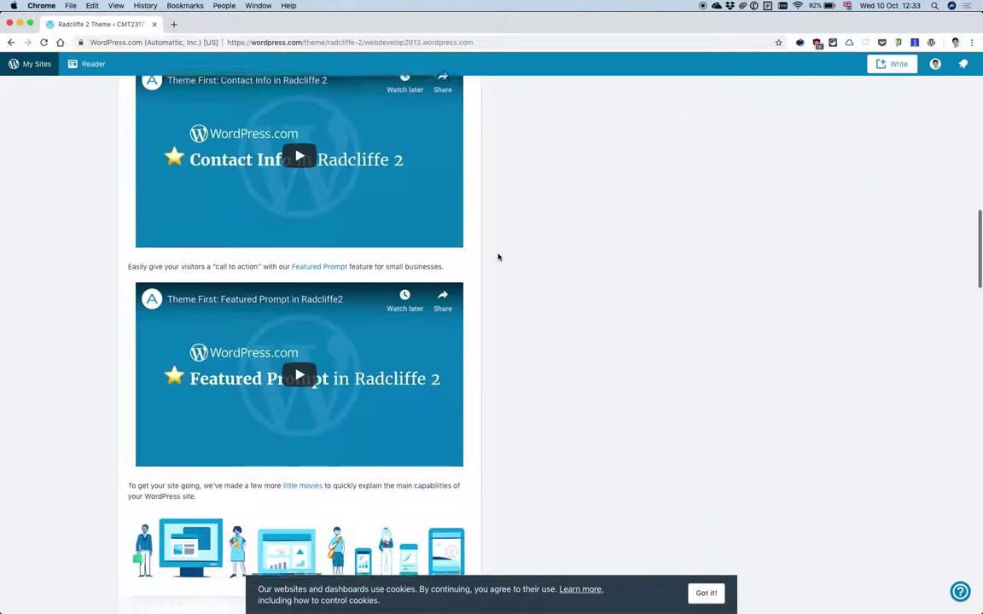
pyautogui.press('super+bracketleft')
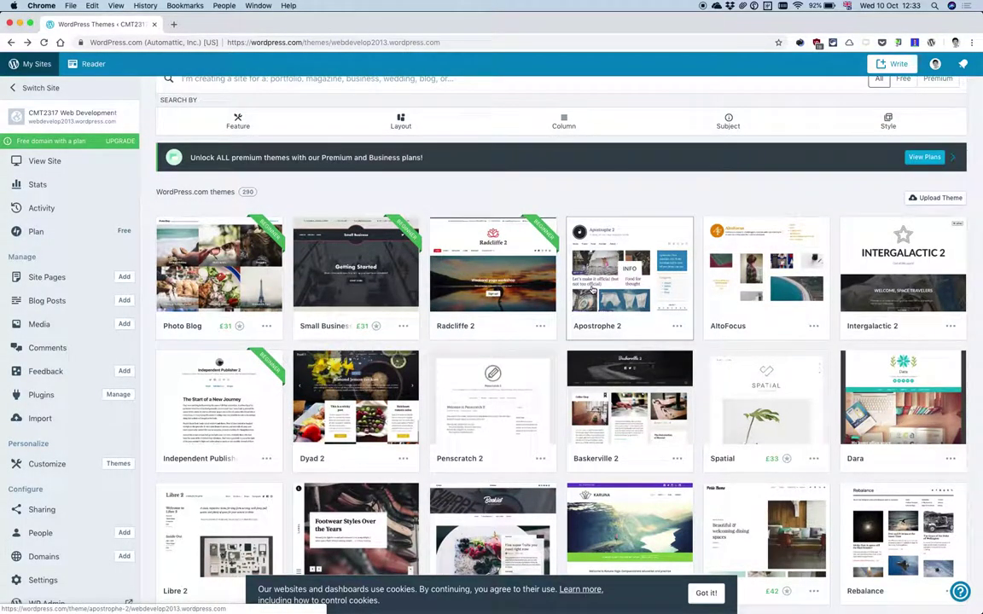
# Open the Apostrophe 2 theme's details and accept the cookie notice.
pyautogui.click(641, 298)
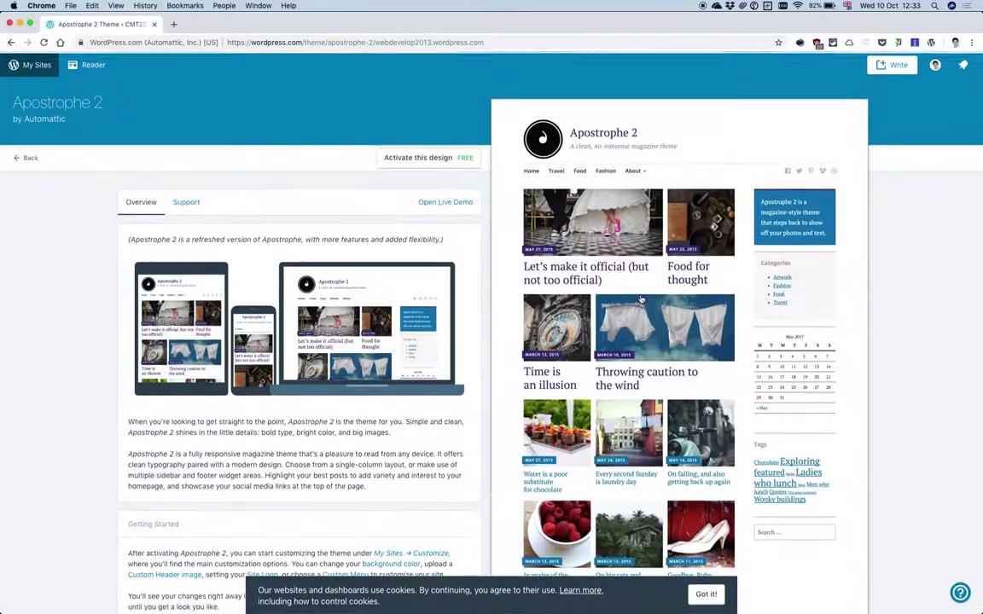
pyautogui.scroll(-5, 641, 299)
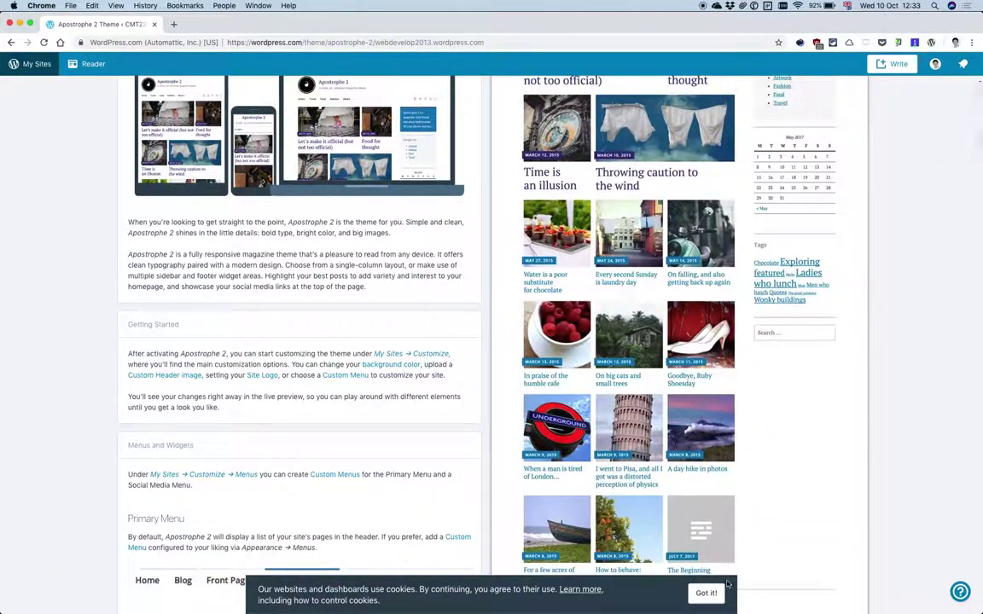
pyautogui.click(700, 593)
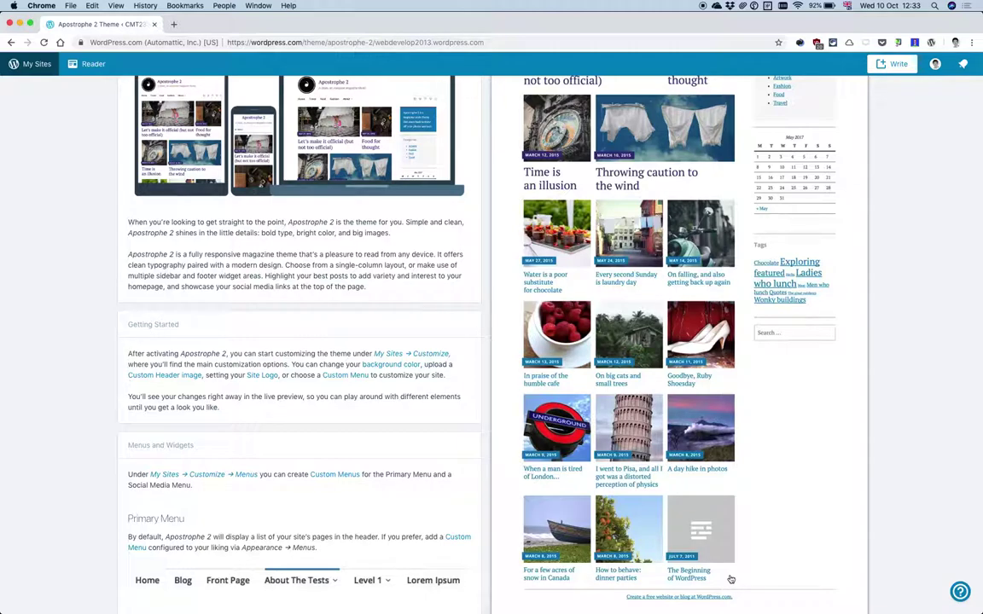
# Search the Apostrophe 2 page for "preview" and read through the theme's description down to its features and download section.
pyautogui.press('super+f')
pyautogui.write('preview')
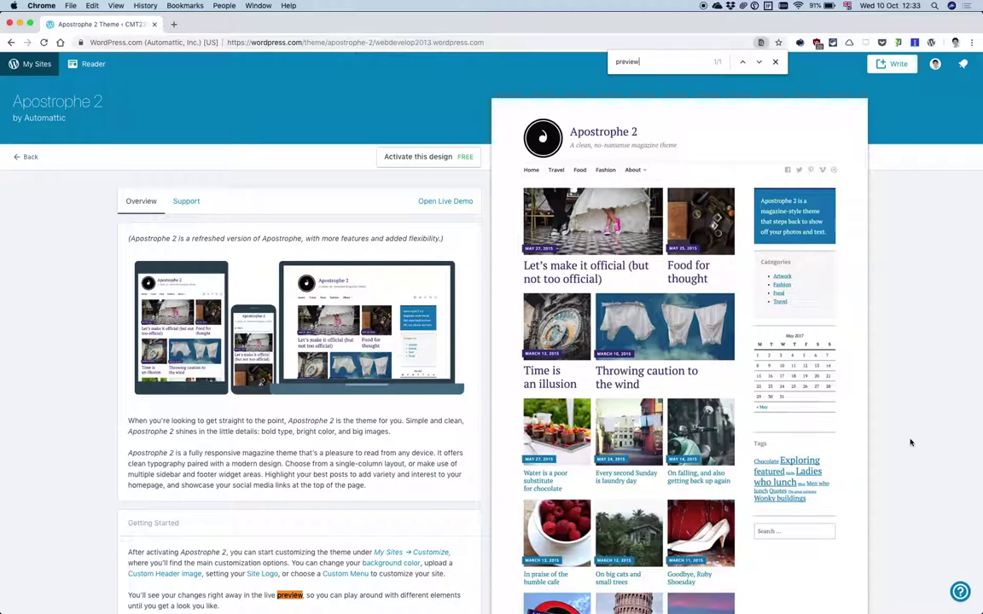
pyautogui.scroll(-5, 910, 442)
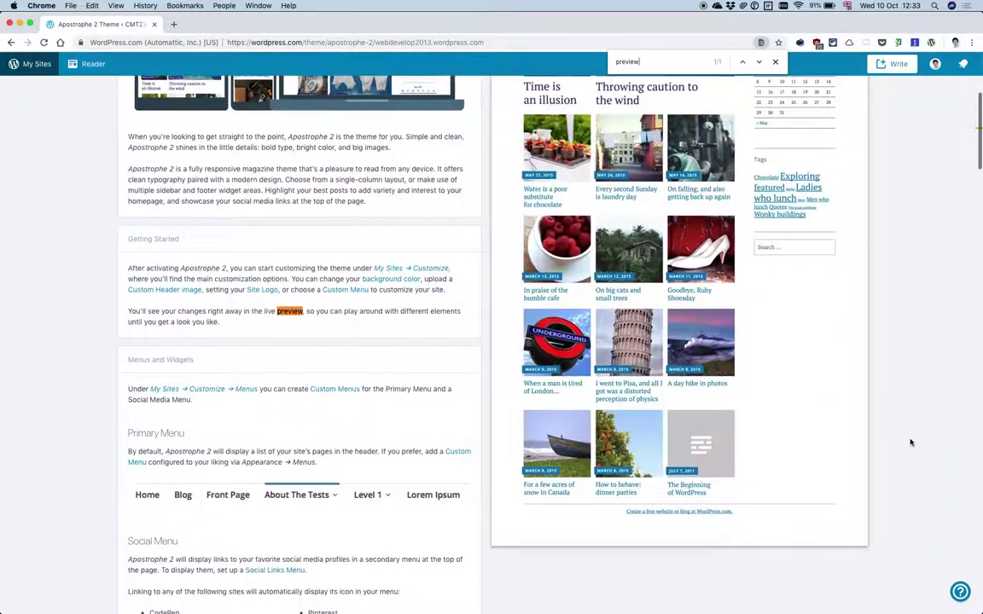
pyautogui.scroll(-5, 910, 443)
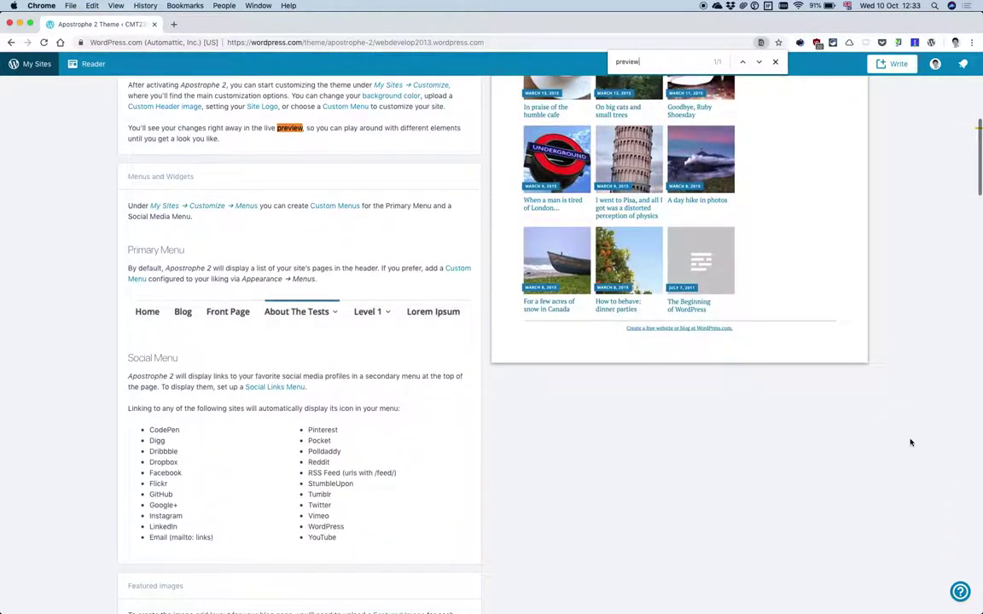
pyautogui.scroll(-10, 910, 443)
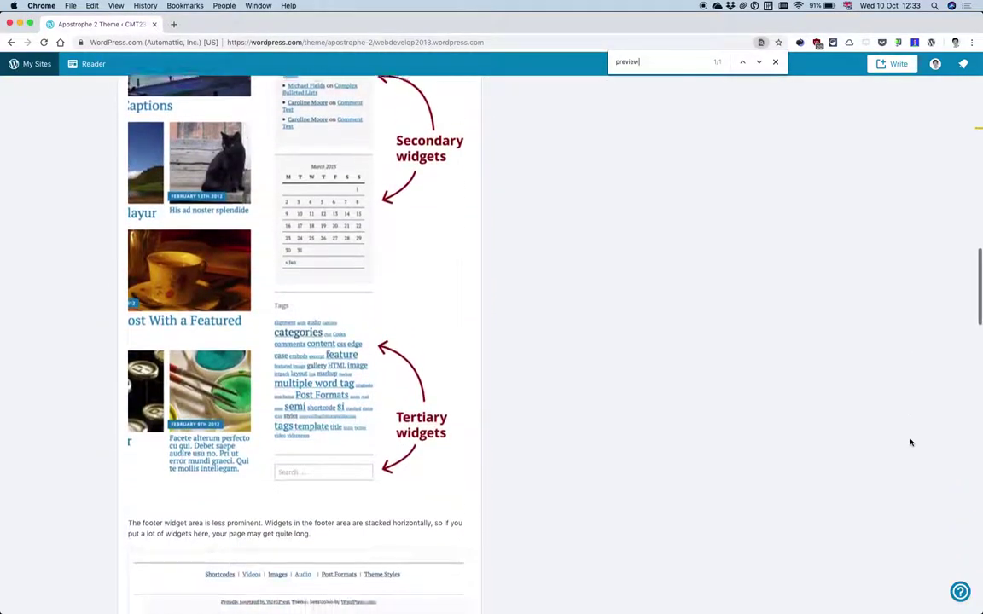
pyautogui.scroll(-15, 910, 443)
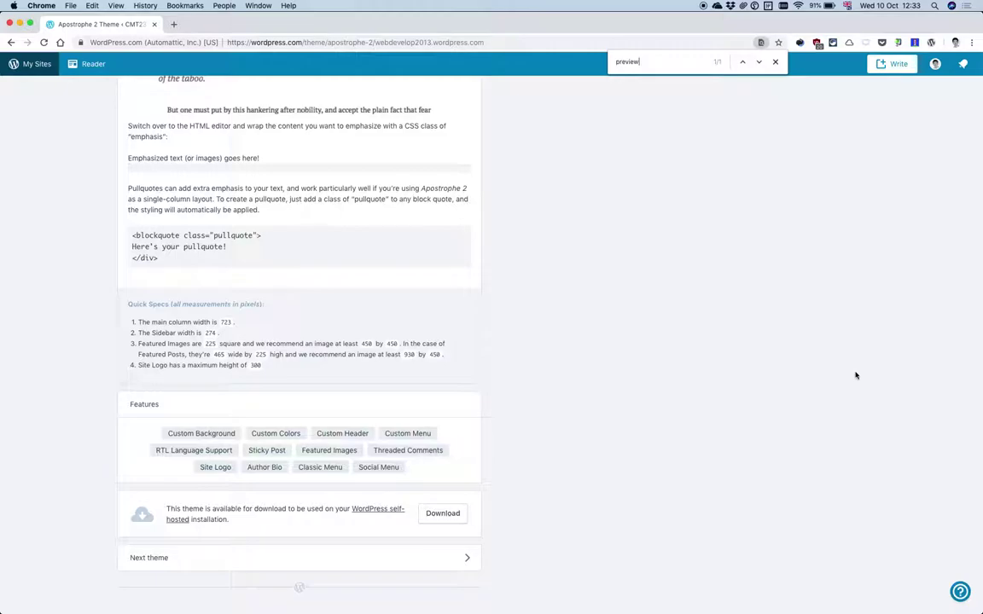
# Open the site's customizer, check its Theme Options, and close the customizer.
pyautogui.click(30, 64)
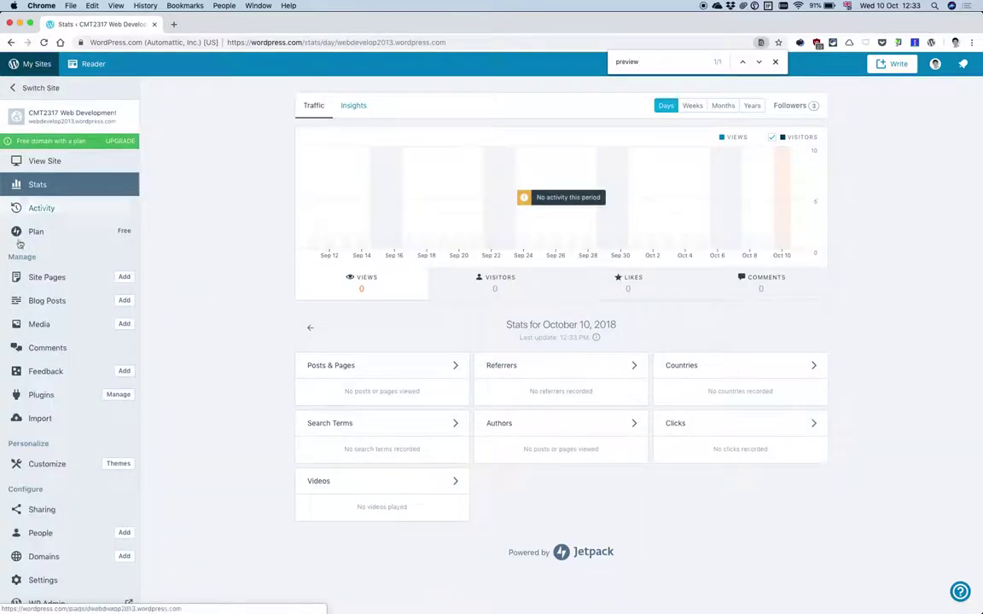
pyautogui.click(83, 470)
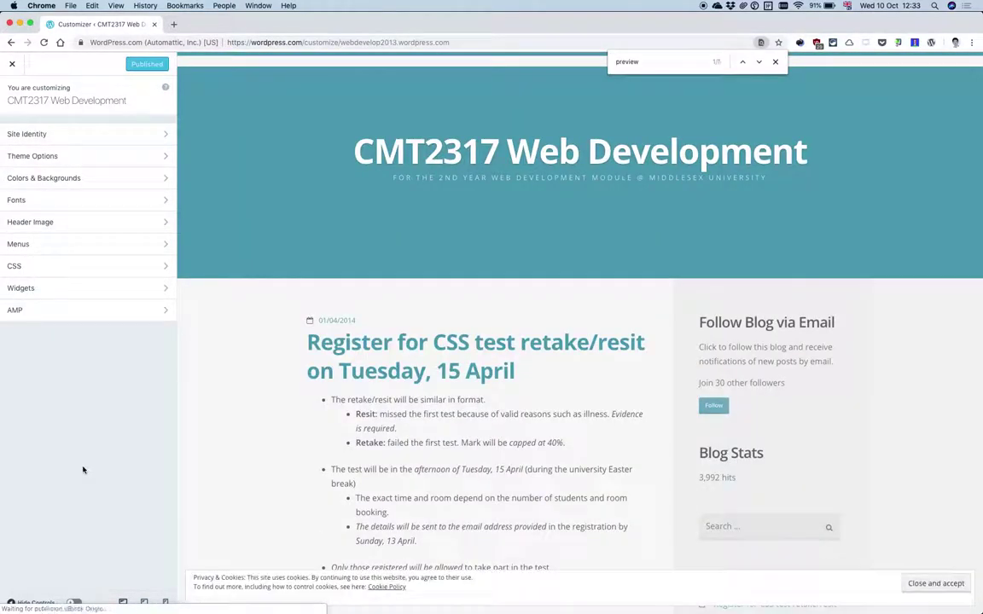
pyautogui.click(114, 164)
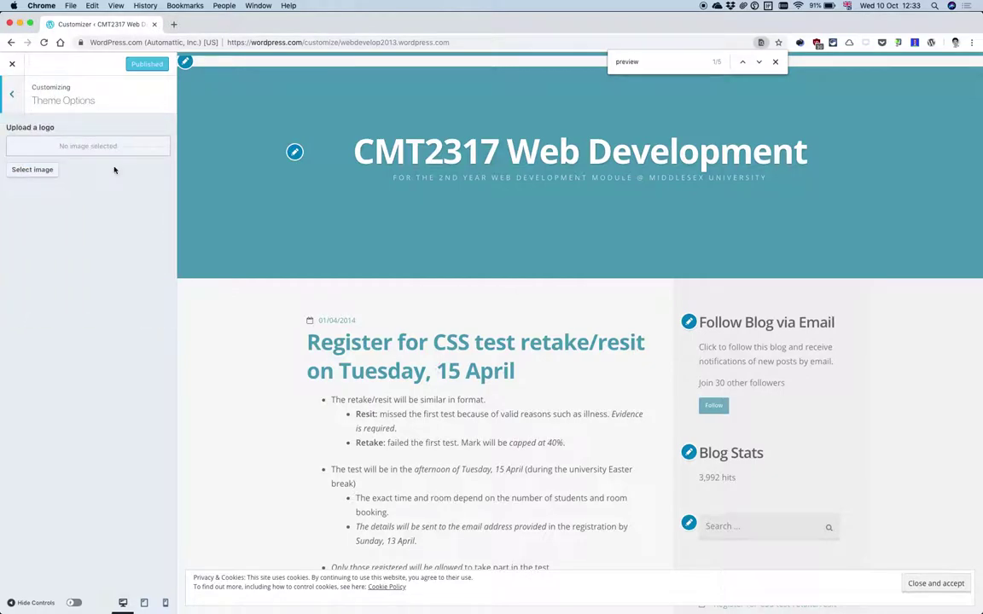
pyautogui.click(12, 96)
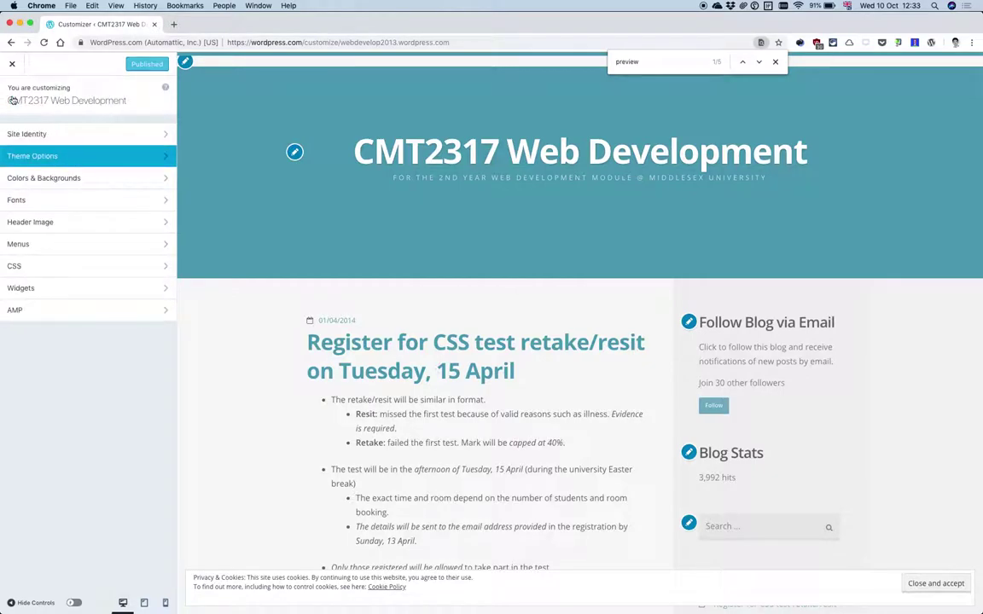
pyautogui.click(12, 64)
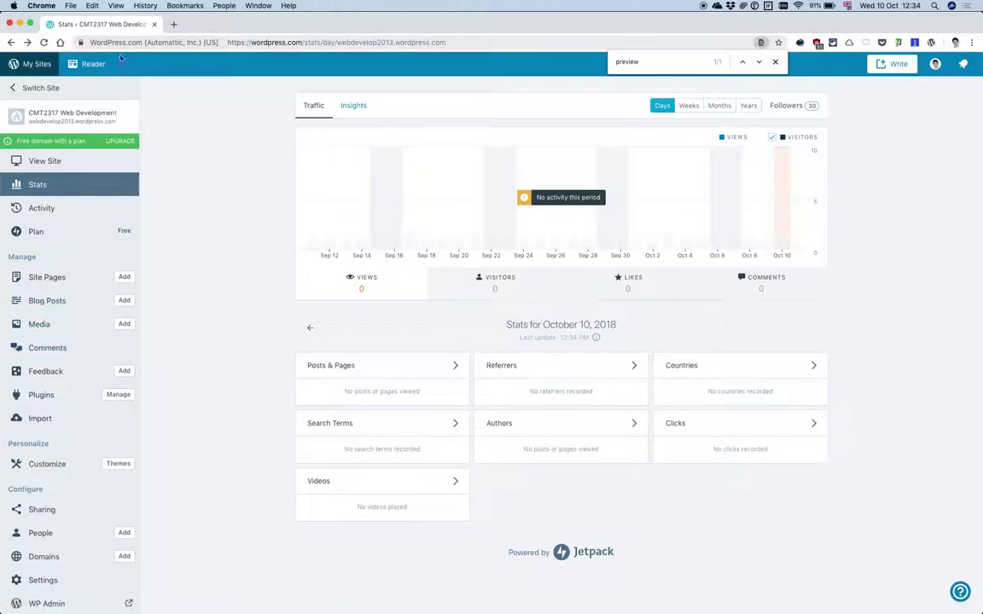
# Return to the CMT2317 Web Development blog's home page and look over its posts and sidebar.
pyautogui.click(10, 43)
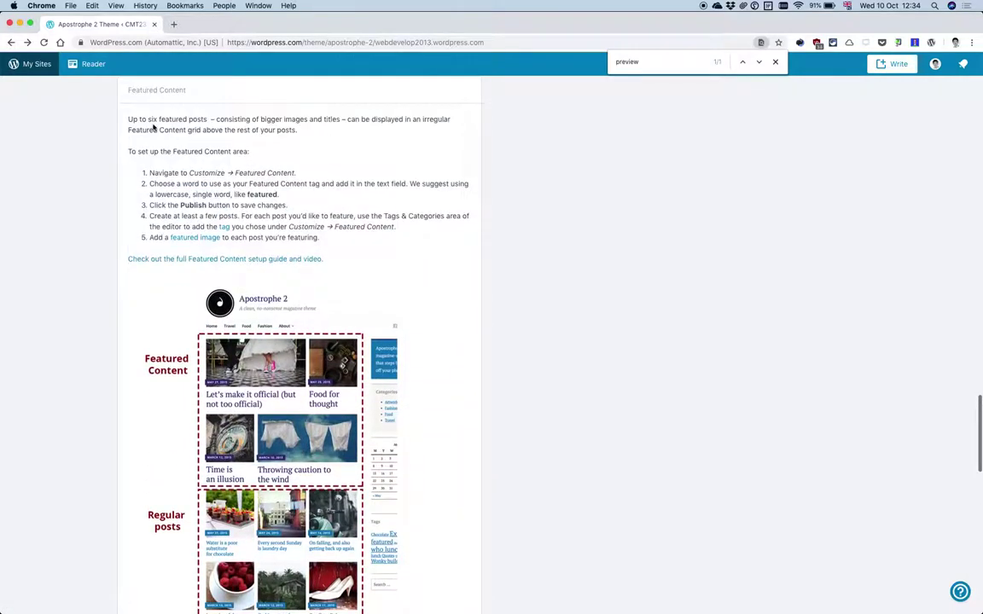
pyautogui.click(12, 43)
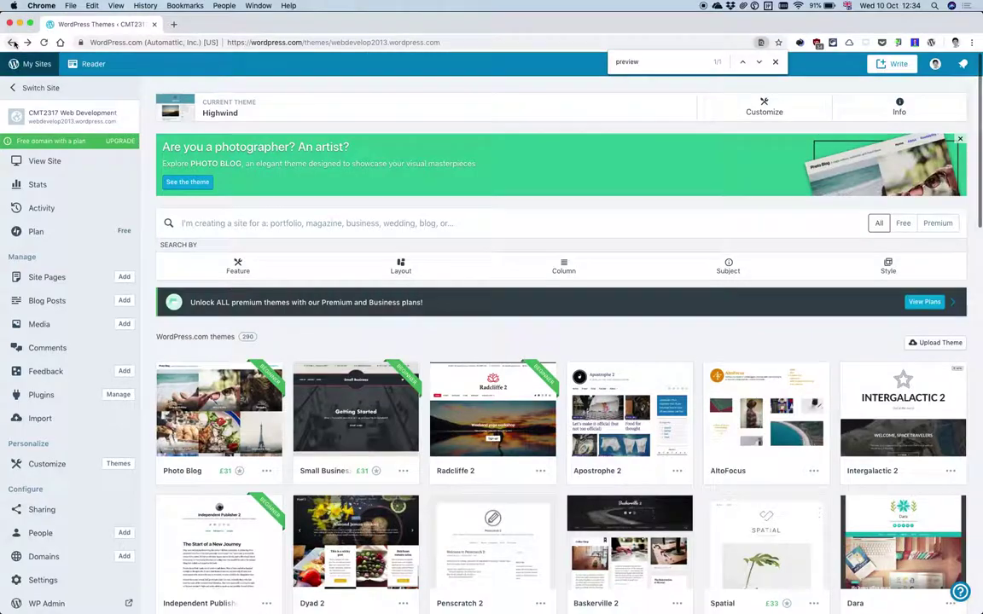
pyautogui.click(11, 42)
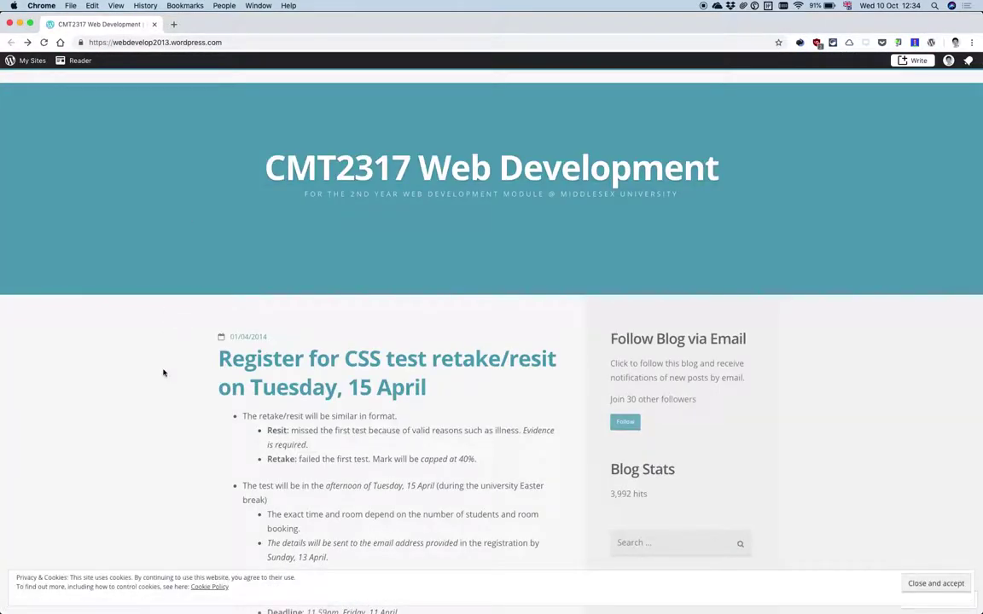
pyautogui.scroll(-4, 164, 373)
pyautogui.scroll(-5, 163, 373)
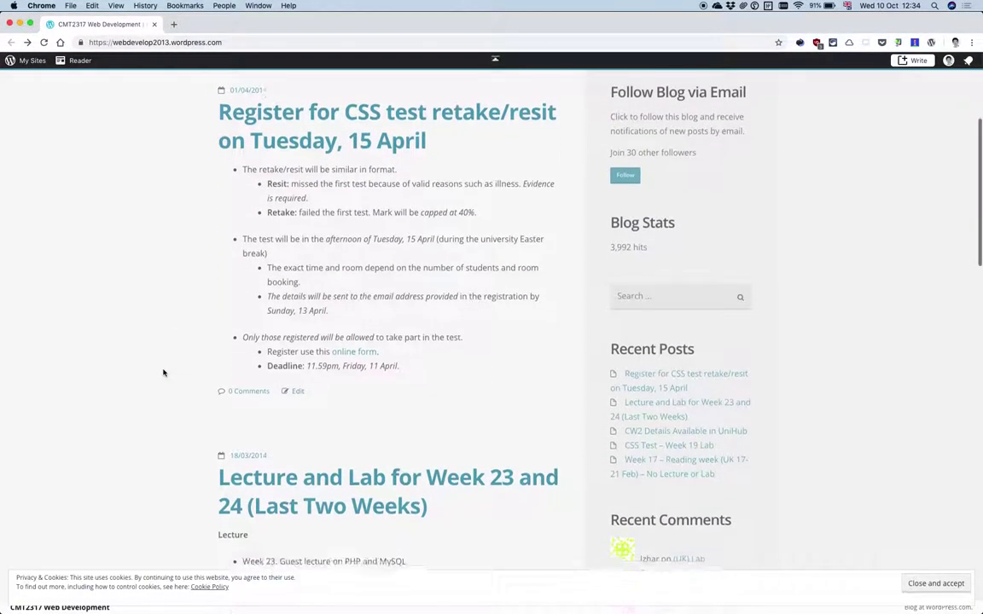
pyautogui.scroll(10, 164, 373)
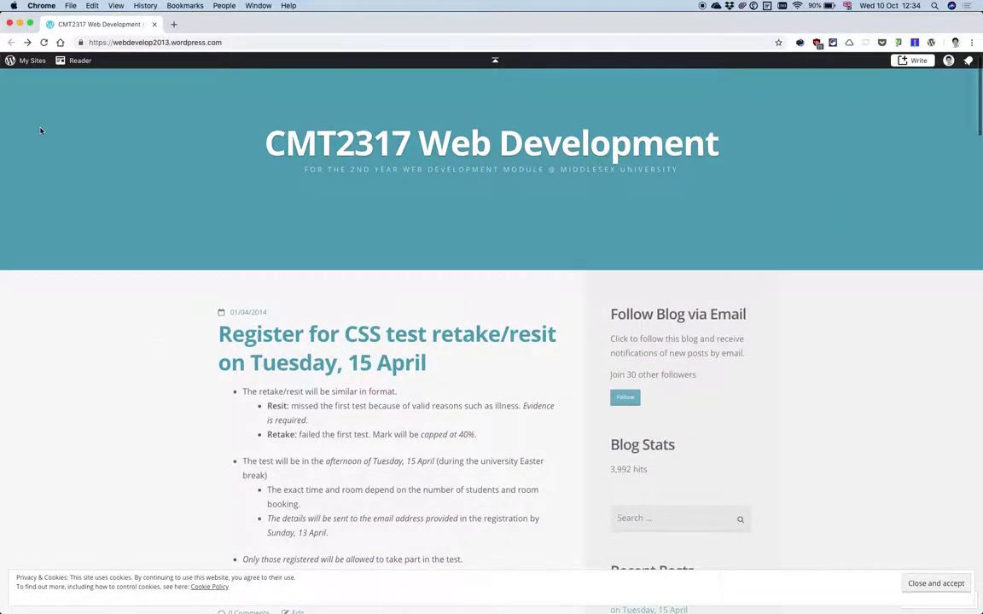
# Open the theme gallery for the CMT2317 Web Development site and activate the Apostrophe 2 theme.
pyautogui.click(24, 62)
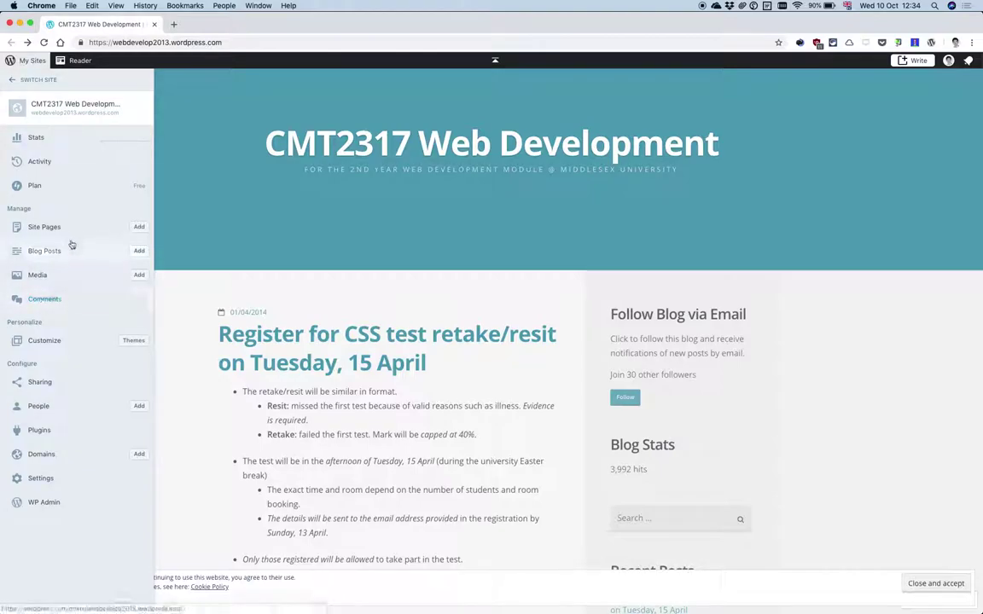
pyautogui.click(126, 343)
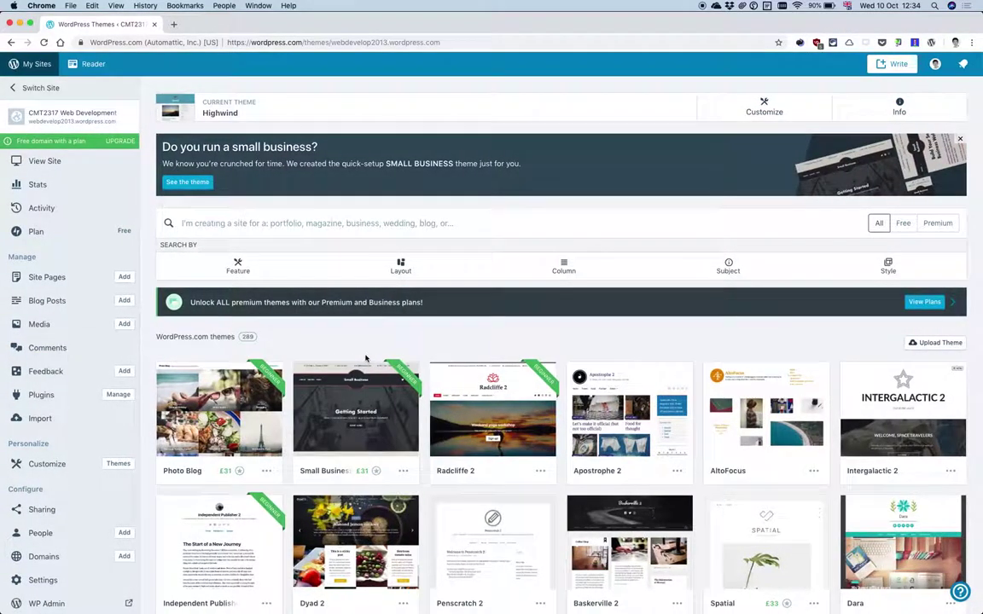
pyautogui.click(647, 427)
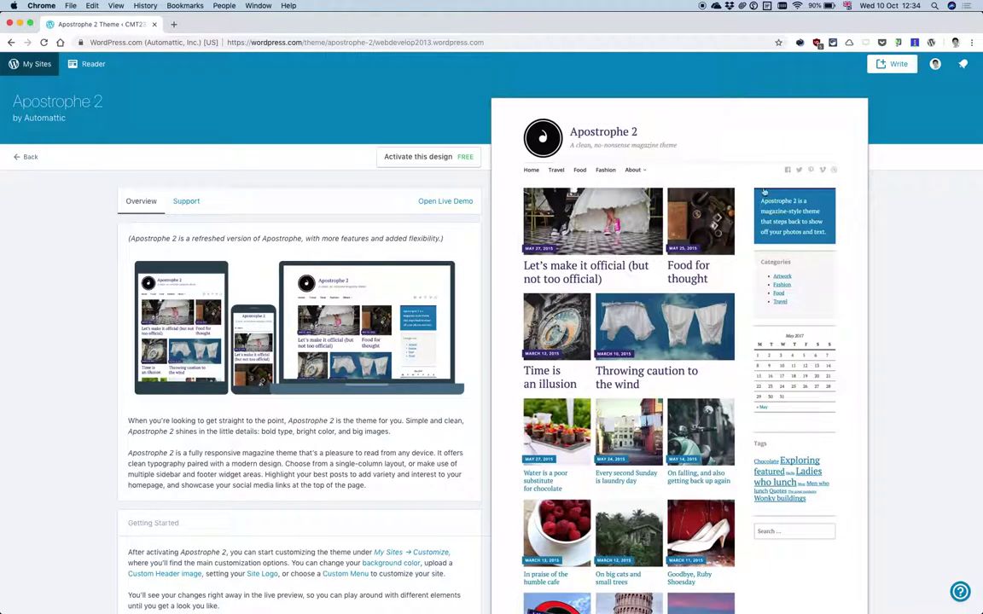
pyautogui.click(420, 160)
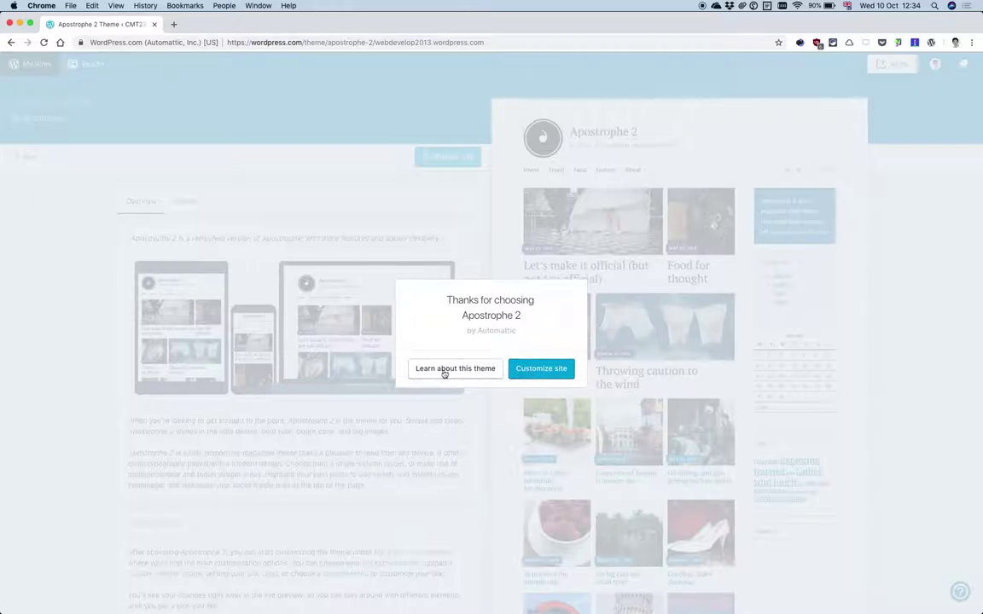
# Open the site's customizer with Apostrophe 2 applied, look at the preview, and close the customizer.
pyautogui.click(529, 375)
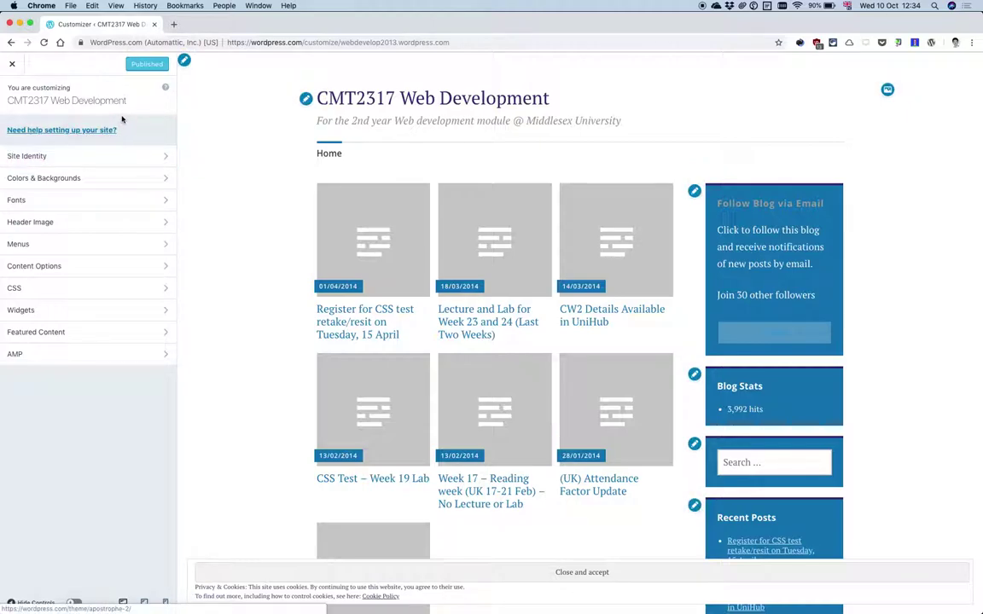
pyautogui.click(101, 100)
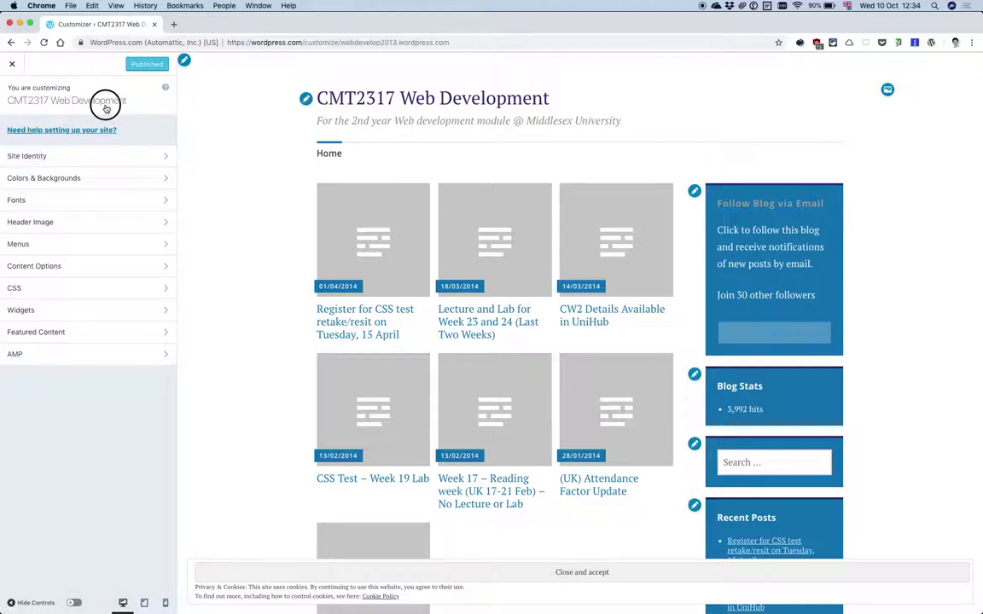
pyautogui.click(12, 67)
# View the CMT2317 Web Development site from its dashboard and look over the post grid and sidebar in the Apostrophe 2 design.
pyautogui.click(38, 74)
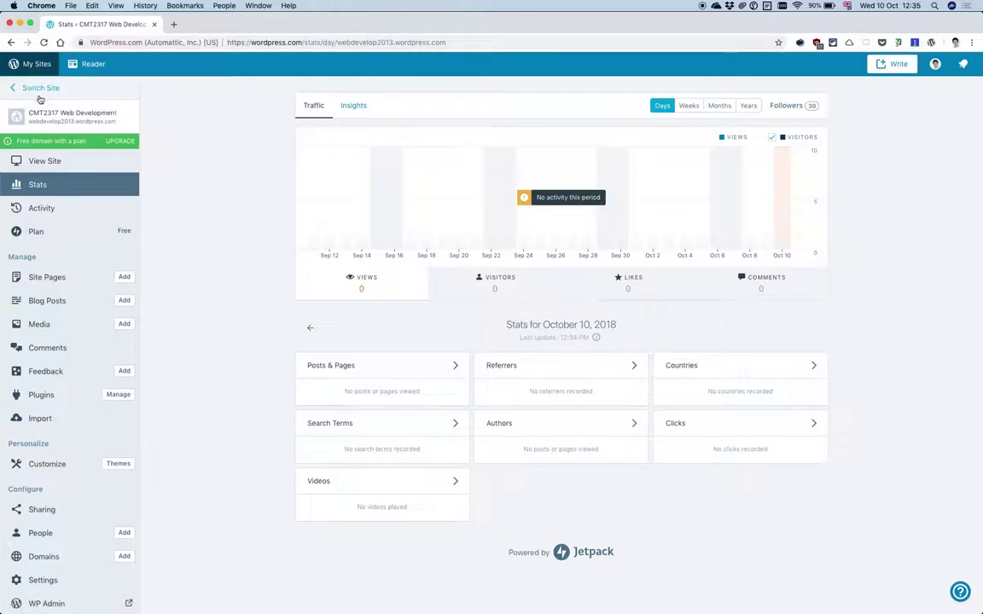
pyautogui.click(38, 66)
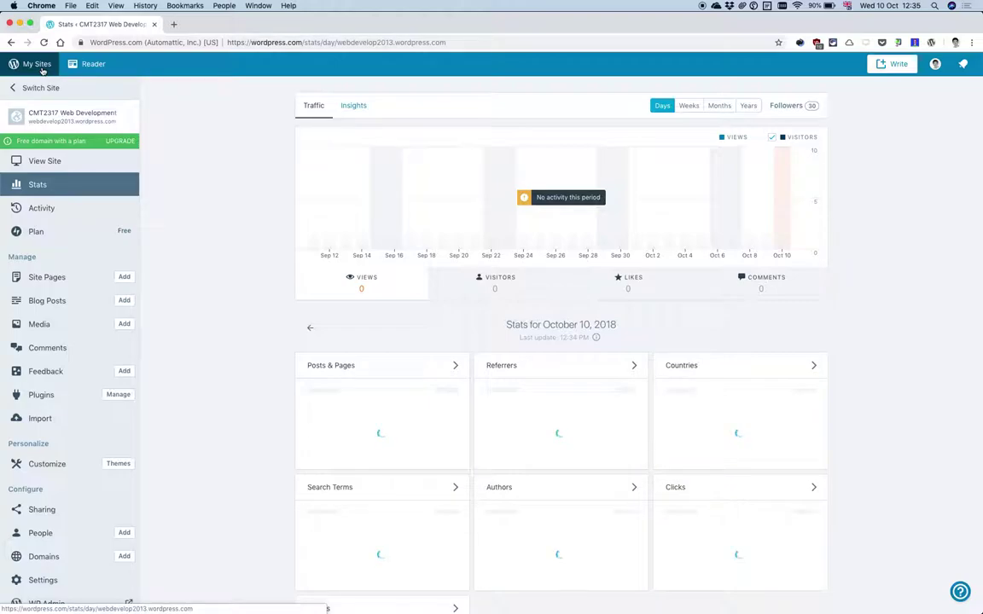
pyautogui.click(32, 162)
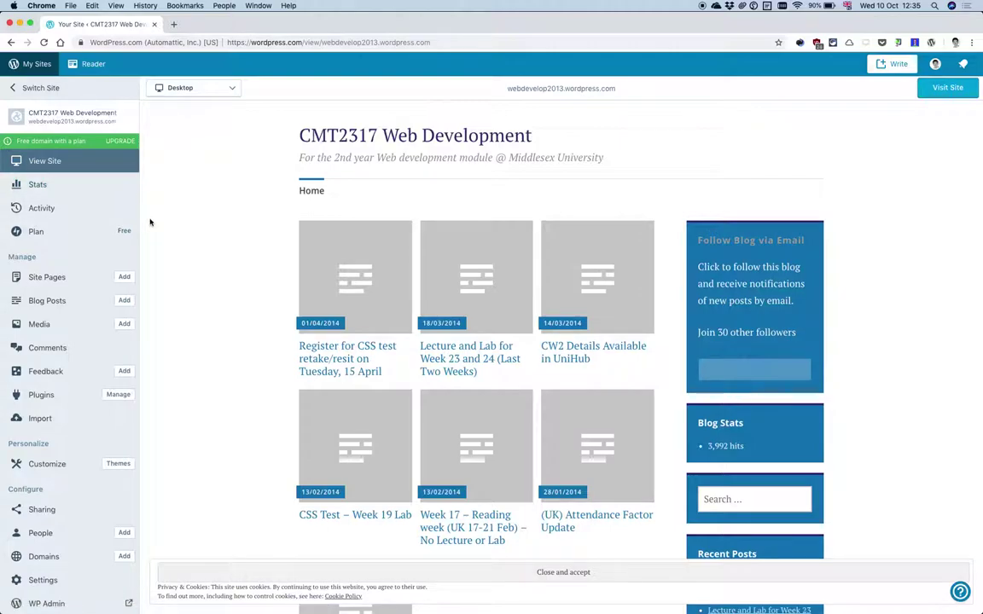
pyautogui.scroll(-2, 150, 222)
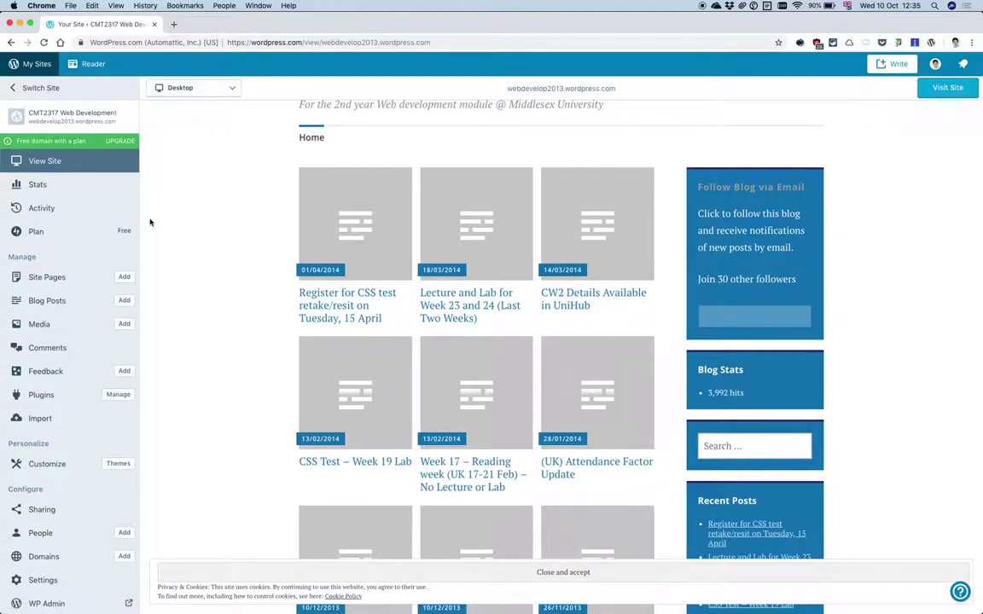
pyautogui.scroll(-1, 149, 222)
pyautogui.scroll(-5, 150, 222)
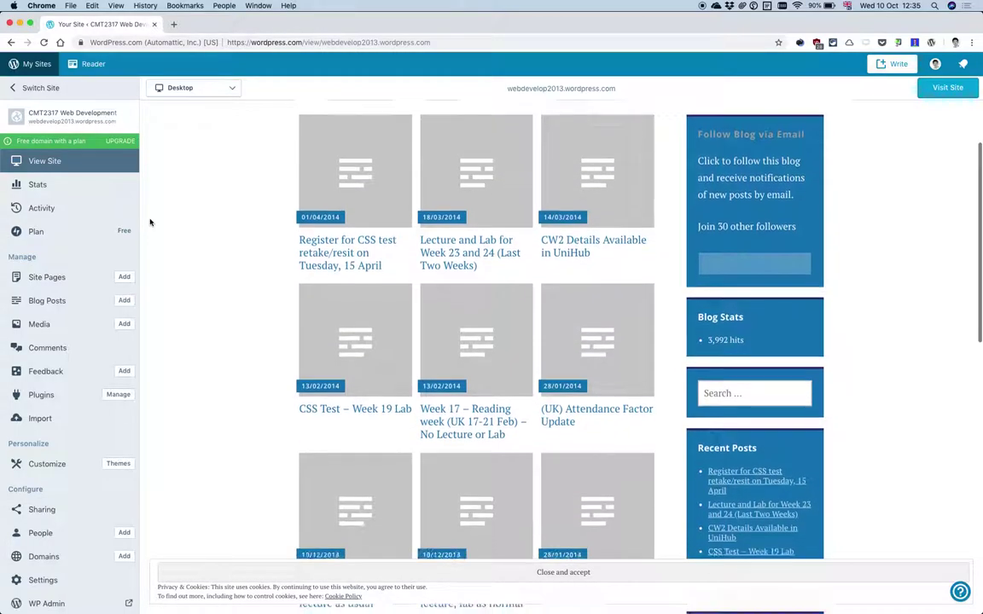
pyautogui.scroll(-3, 150, 221)
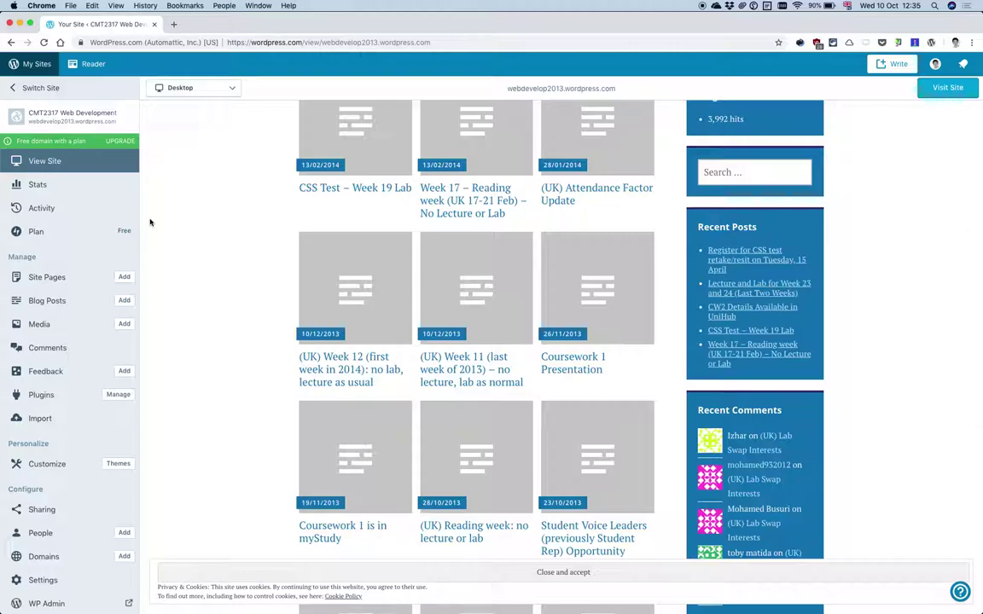
pyautogui.scroll(10, 150, 221)
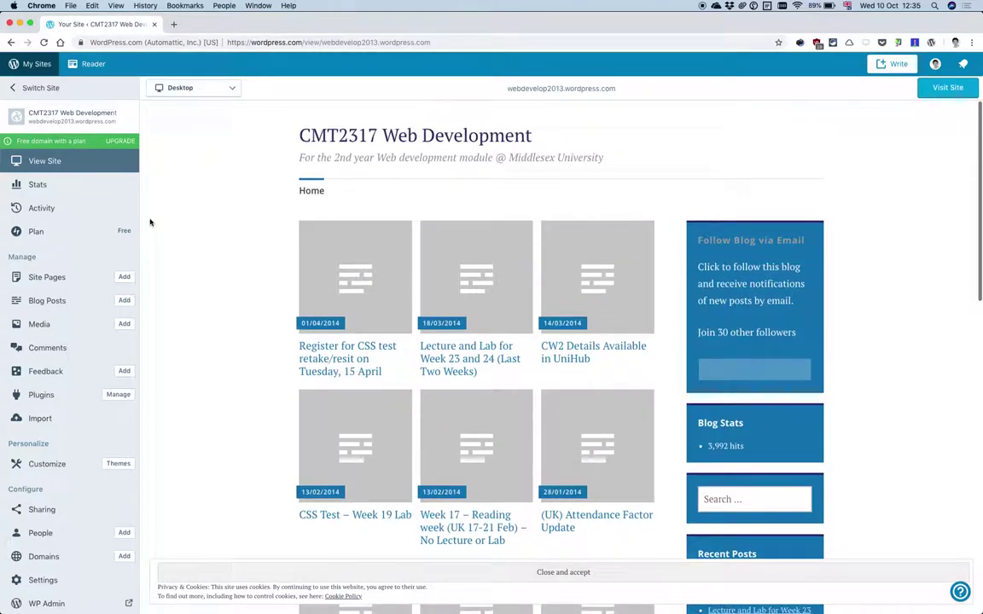
# Activate the Intergalactic 2 theme from the theme gallery, dismiss the confirmation, and return to the gallery.
pyautogui.click(118, 465)
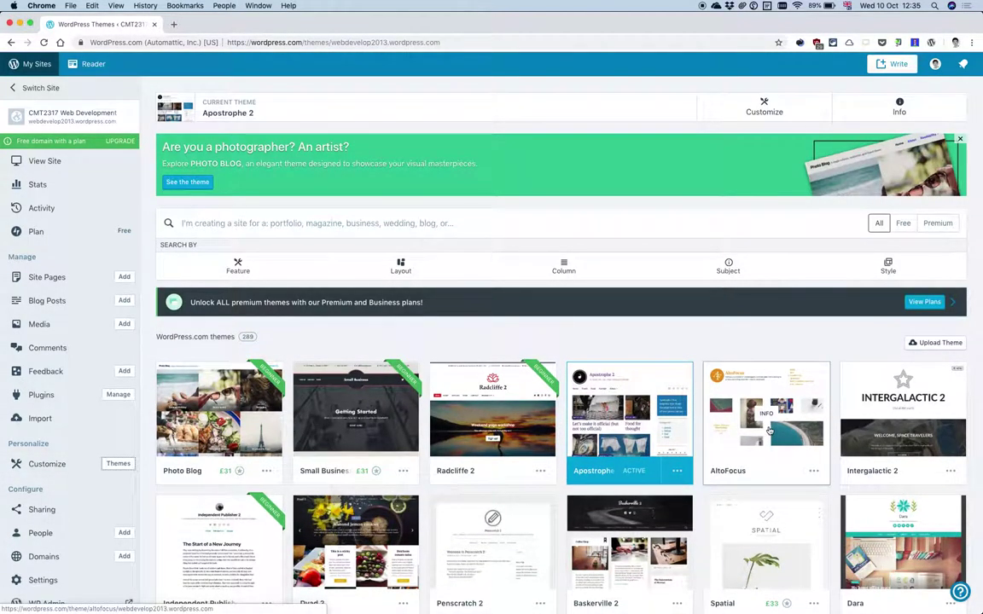
pyautogui.click(853, 420)
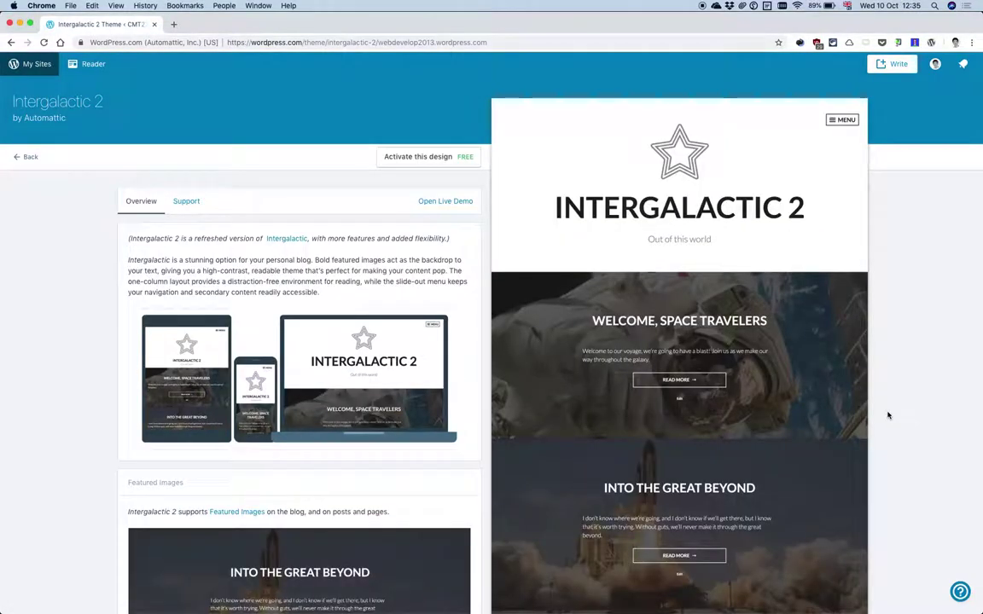
pyautogui.click(446, 161)
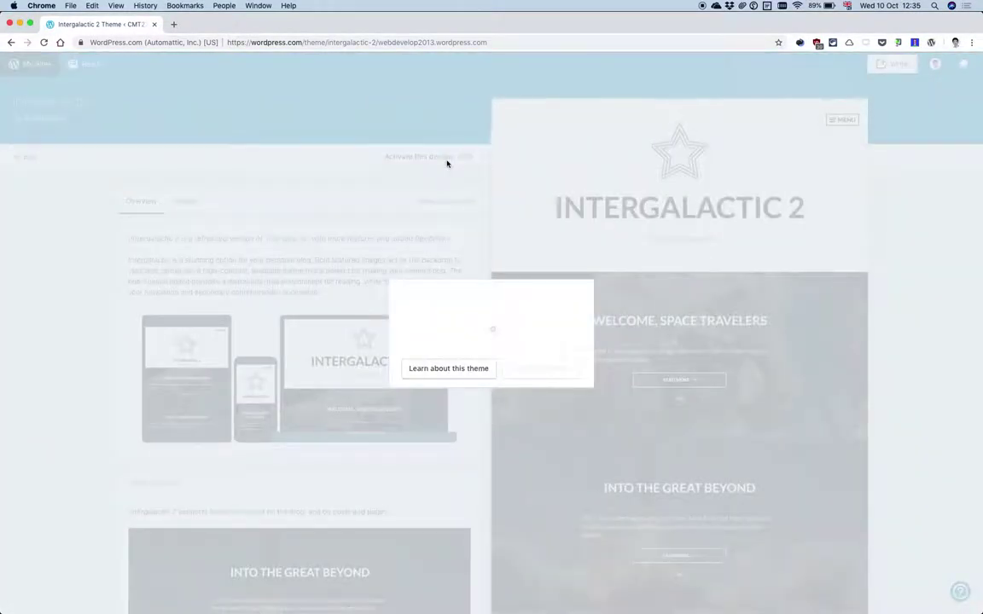
pyautogui.click(448, 371)
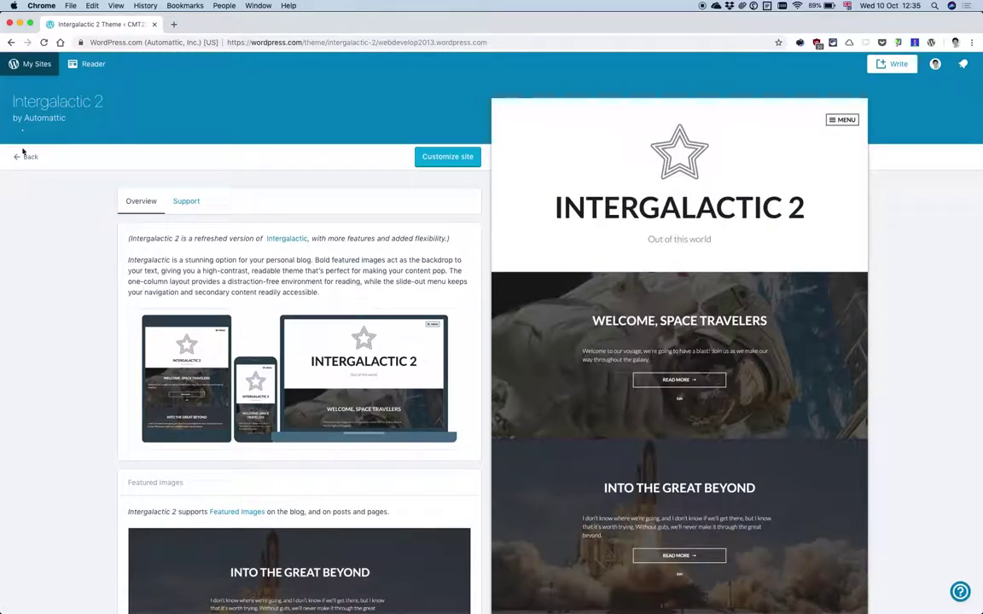
pyautogui.click(26, 158)
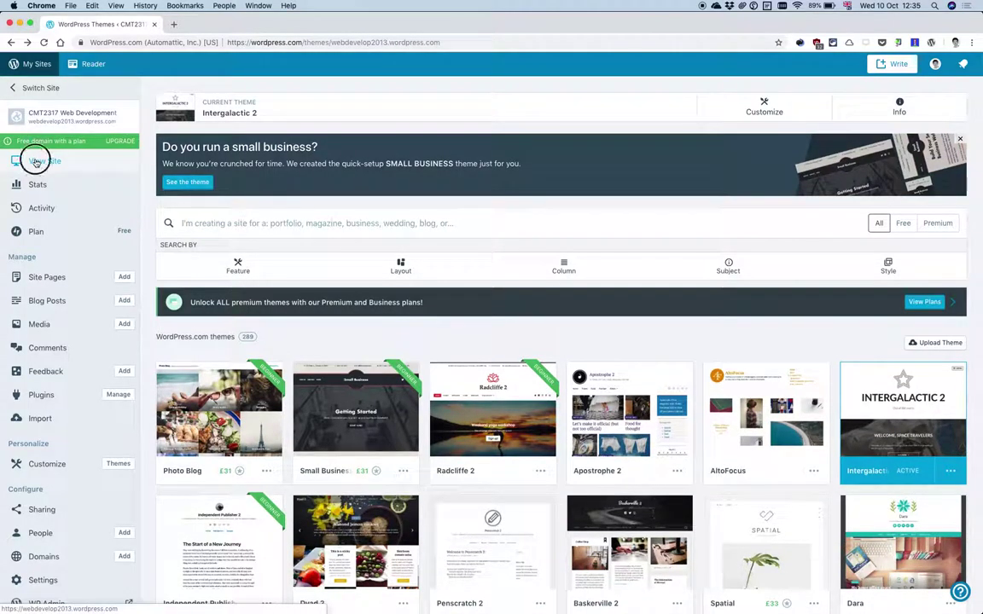
# View the site in the Intergalactic 2 design and look through its header and post listing.
pyautogui.click(32, 160)
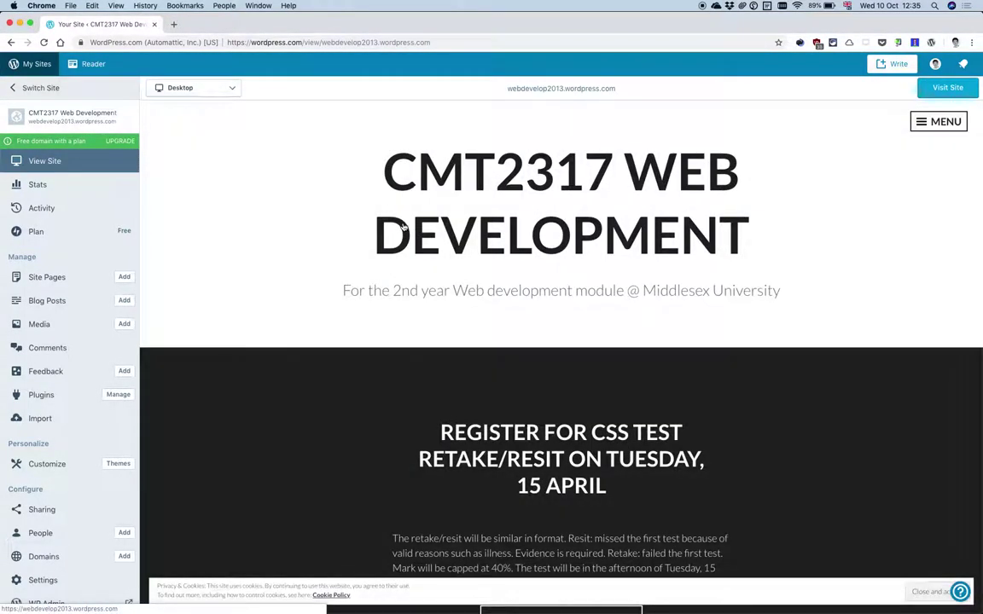
pyautogui.scroll(-5, 405, 226)
pyautogui.scroll(-8, 404, 226)
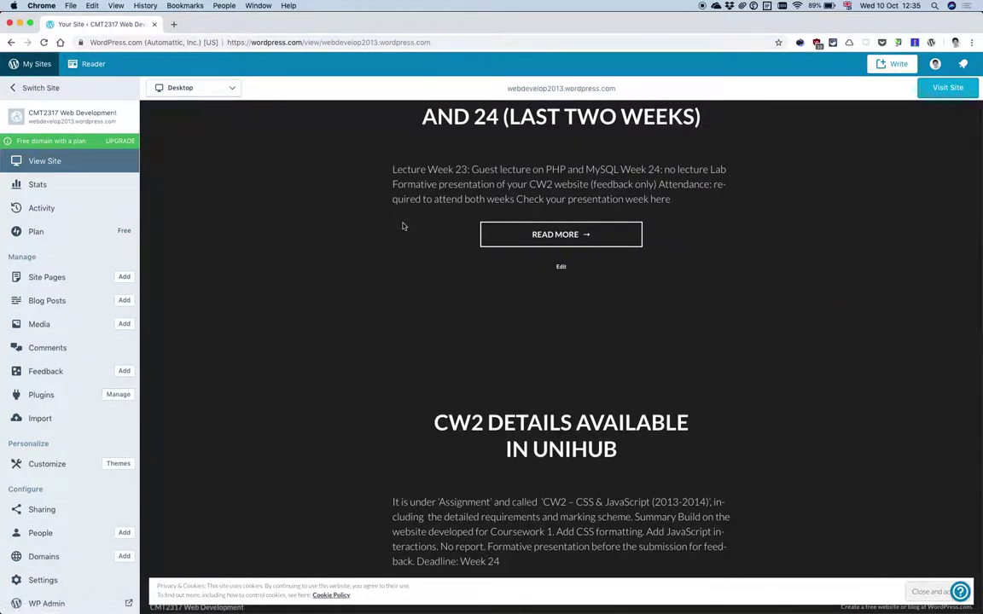
pyautogui.scroll(-5, 404, 226)
pyautogui.scroll(-3, 404, 226)
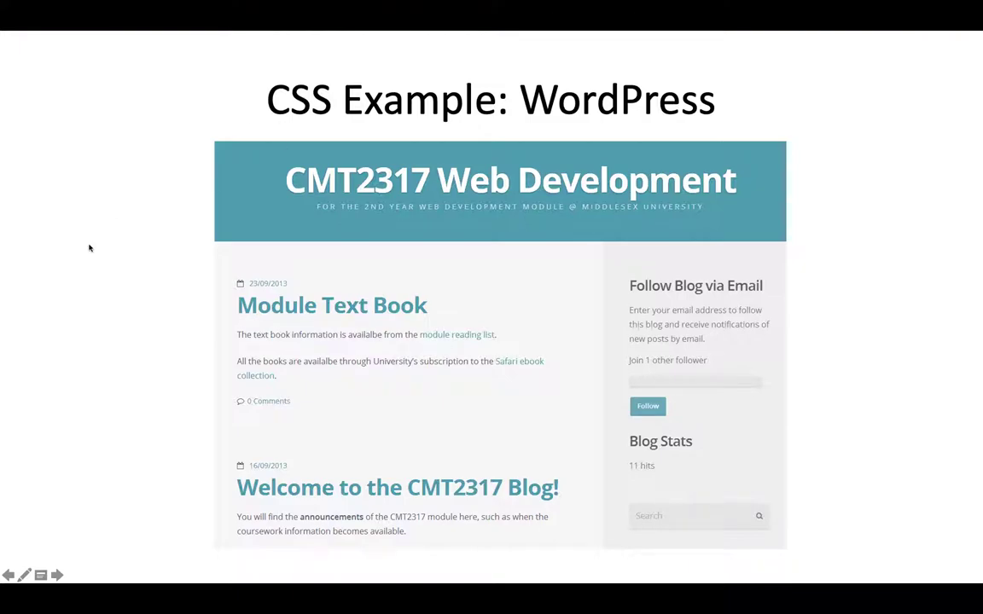
pyautogui.press('Right')
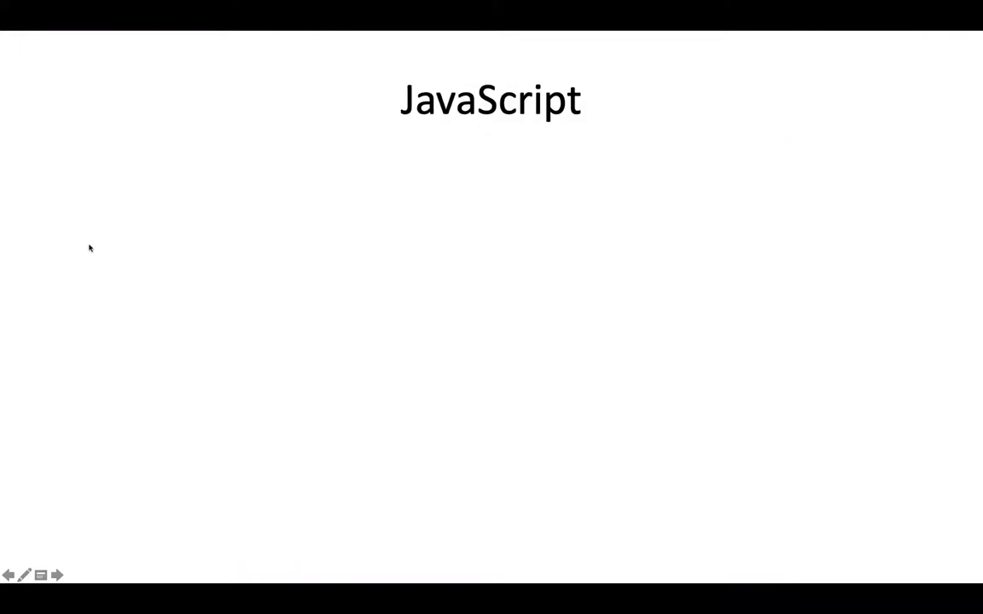
pyautogui.press('Right')
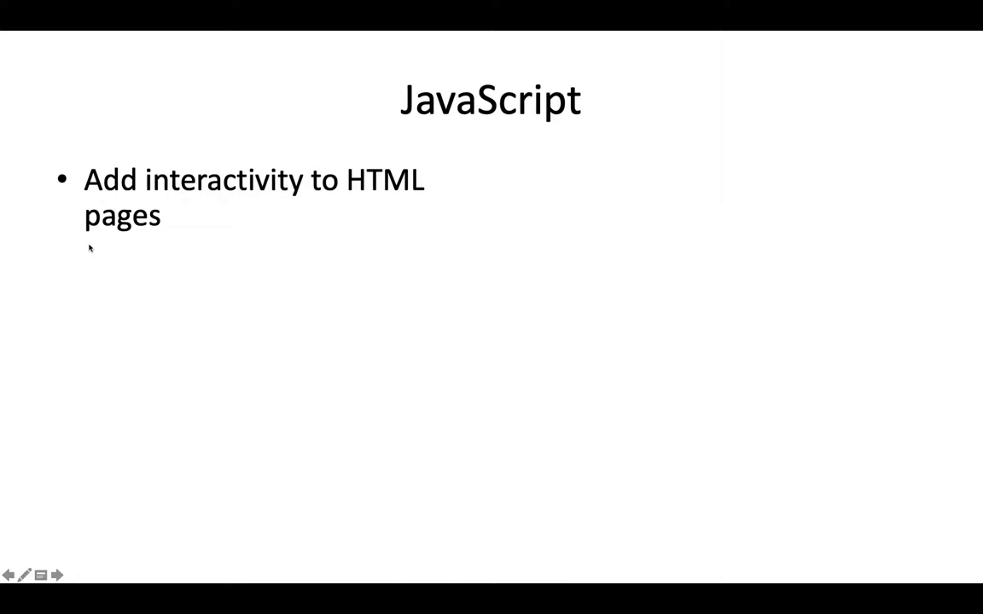
pyautogui.press('Right')
pyautogui.press('Right')
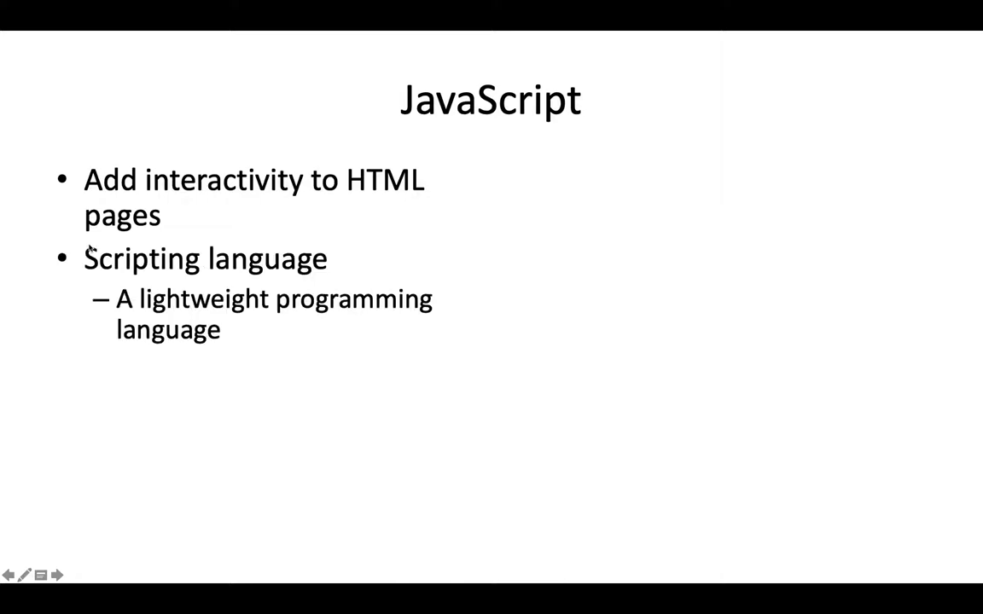